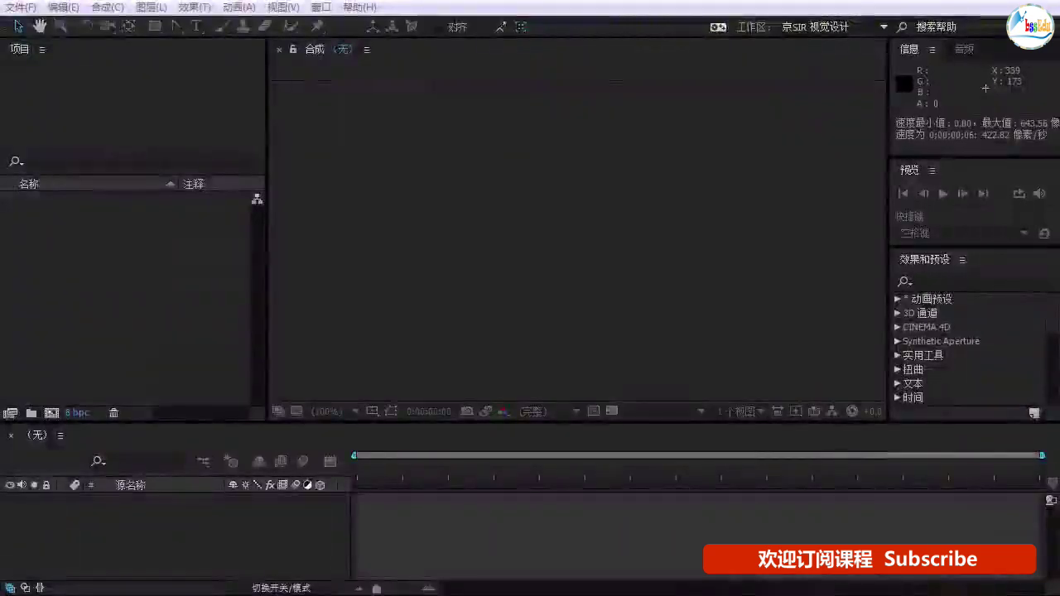
Step: Dismiss the Import dialog and open the AEA_Advanced Animation project file
{"action": "left_click", "coordinate": [135, 286]}
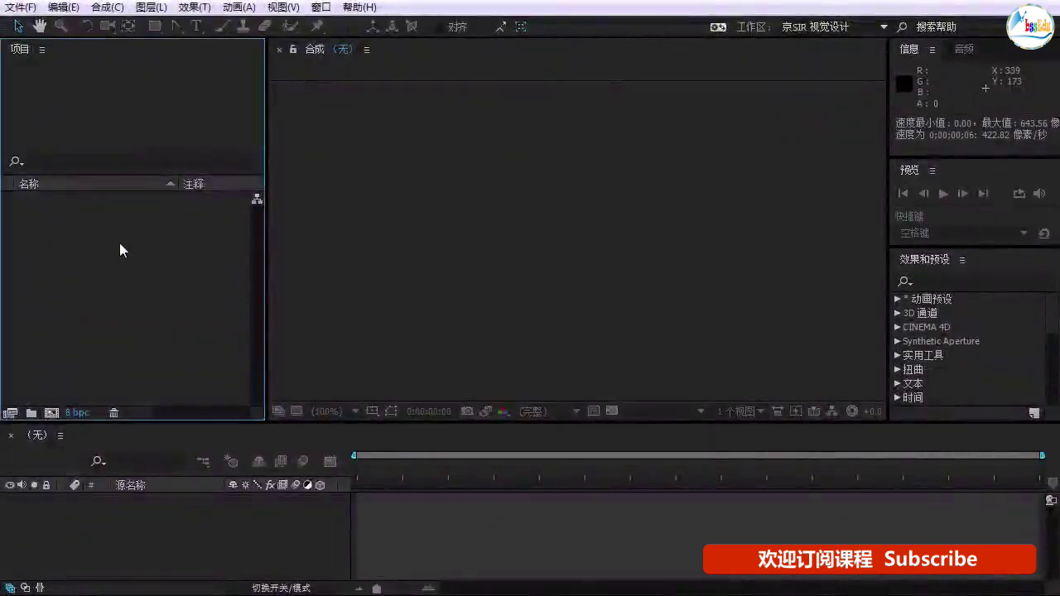
{"action": "double_click", "coordinate": [119, 243]}
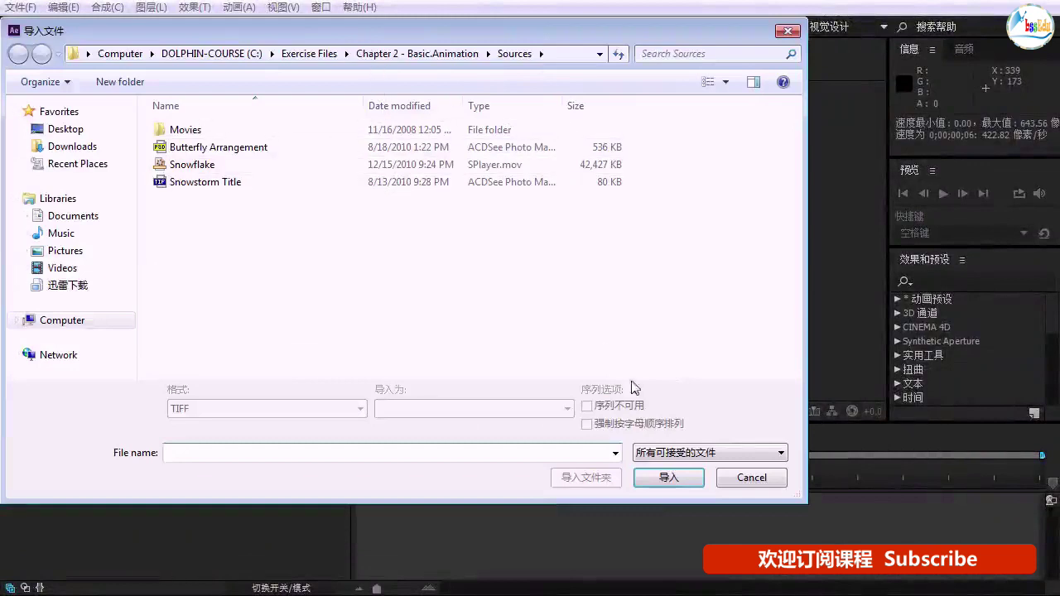
{"action": "left_click", "coordinate": [751, 478]}
{"action": "left_click", "coordinate": [21, 7]}
{"action": "left_click", "coordinate": [49, 39]}
{"action": "left_click", "coordinate": [242, 181]}
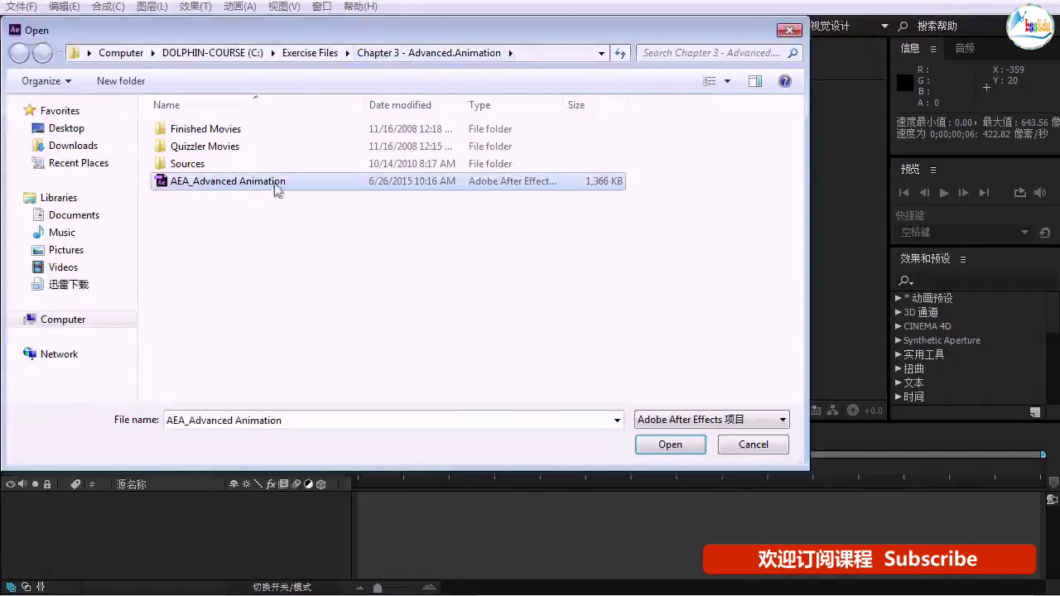
{"action": "left_click", "coordinate": [662, 448]}
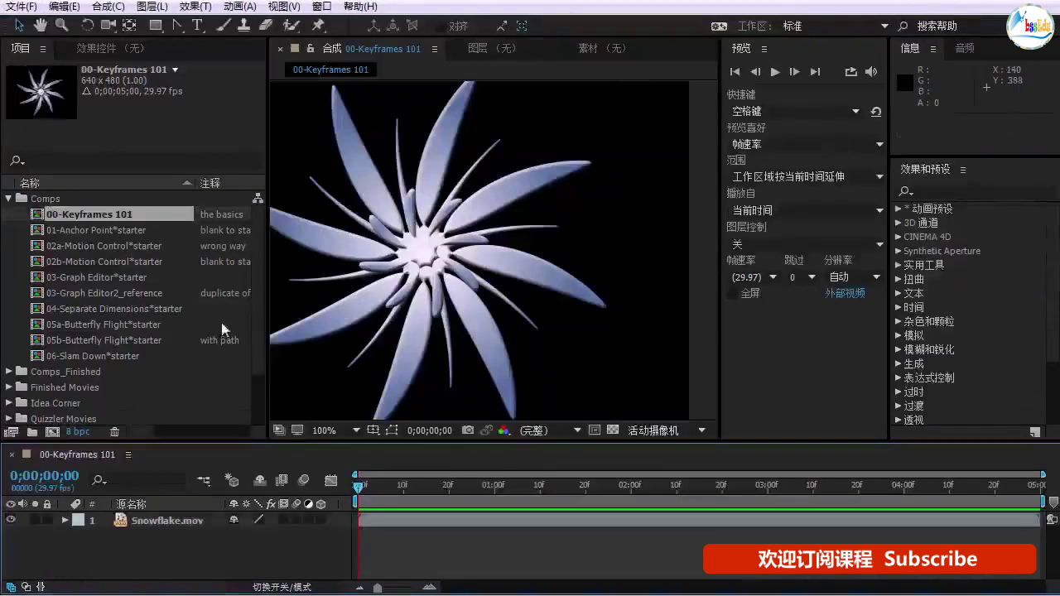
Step: Preview the snowflake animation in the 00-Keyframes 101 composition
{"action": "left_click", "coordinate": [43, 220]}
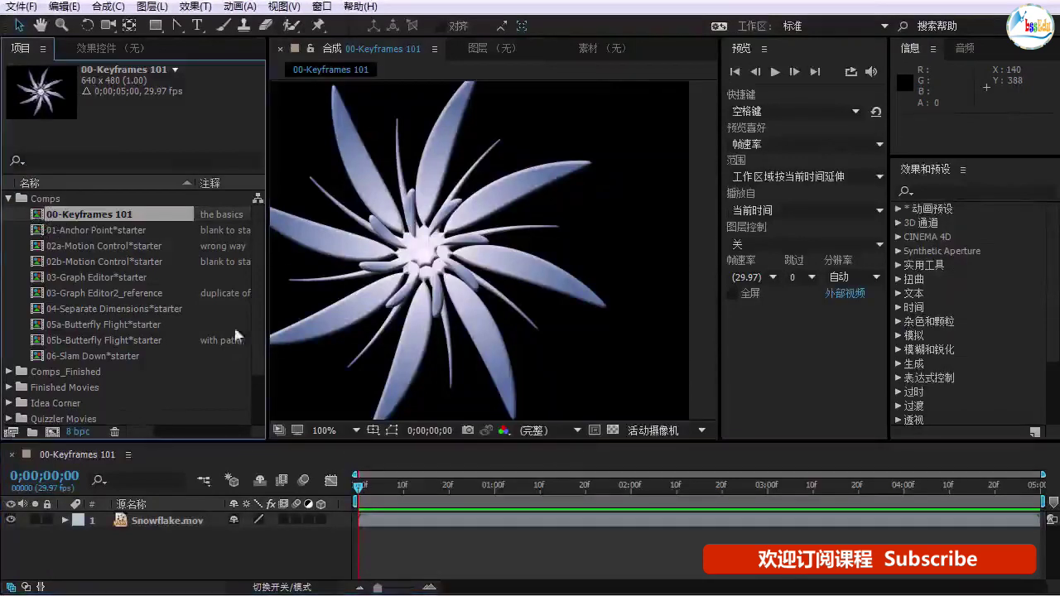
{"action": "left_click", "coordinate": [358, 487]}
{"action": "key", "text": "space"}
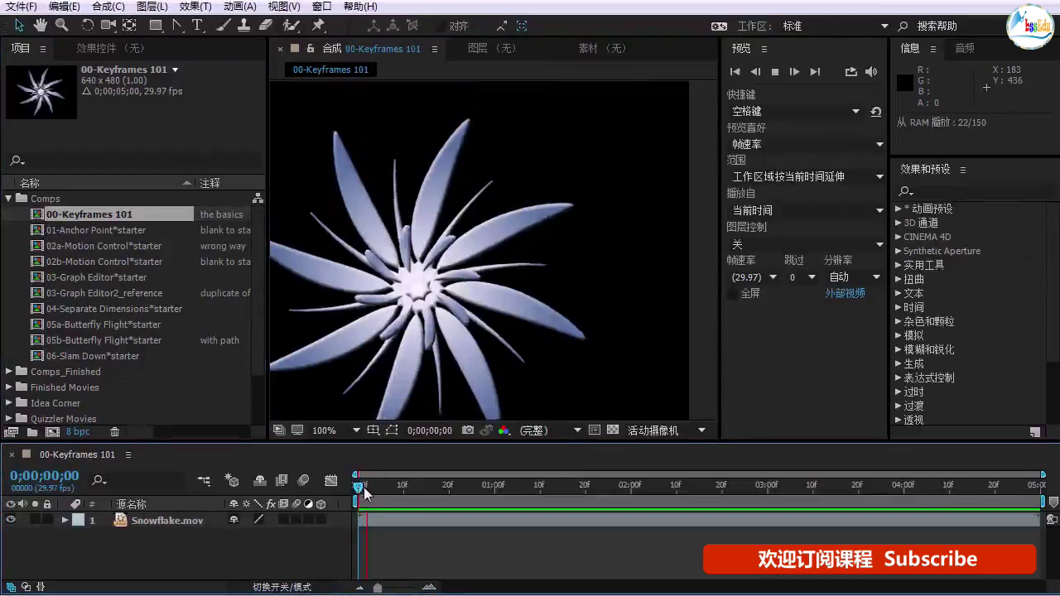
{"action": "key", "text": "space"}
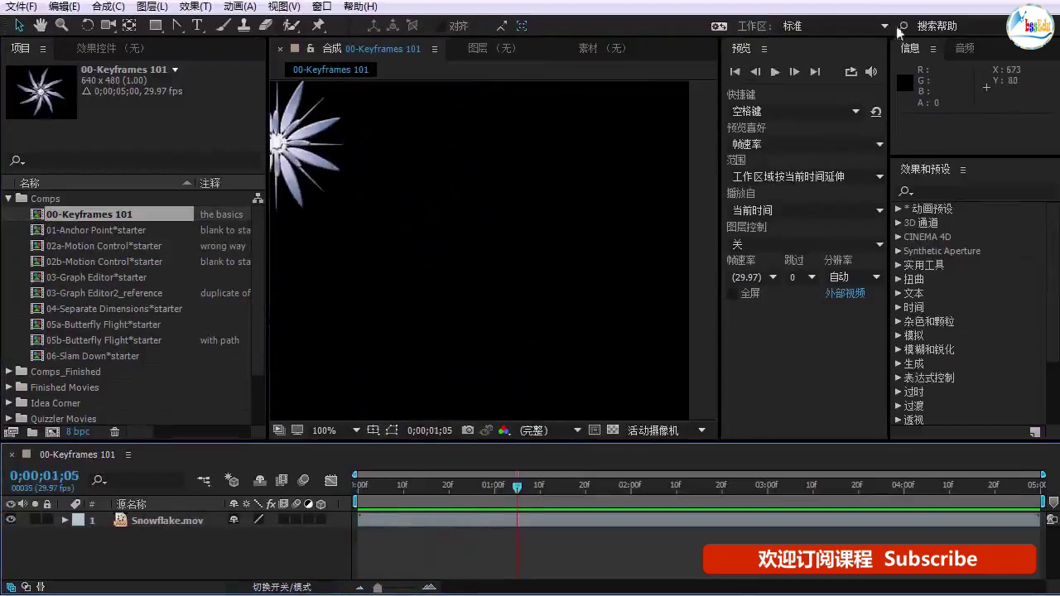
Step: Switch to the 京SIR 视觉设计 workspace and preview the animation again
{"action": "left_click", "coordinate": [883, 26]}
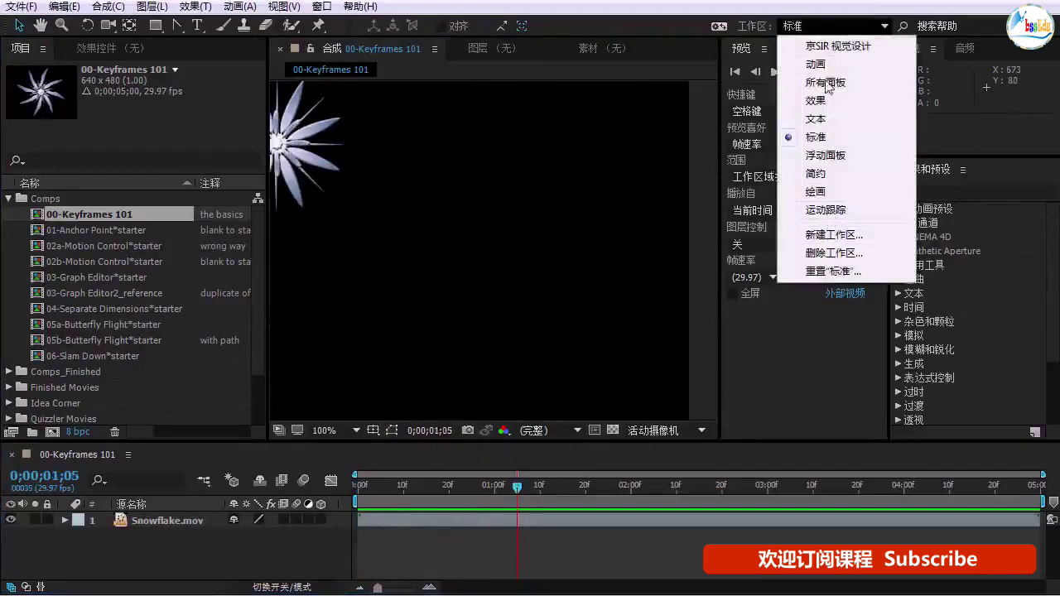
{"action": "left_click", "coordinate": [820, 47]}
{"action": "key", "text": "space"}
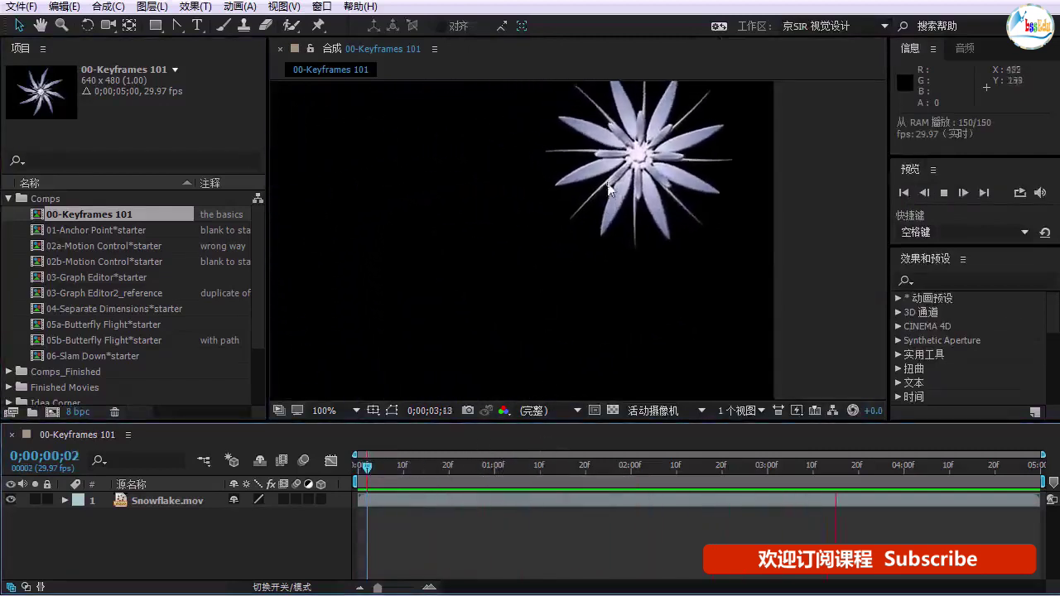
Step: Reveal Snowflake.mov's Position and Scale keyframes with U and step to the 0;00;01;00 keyframe
{"action": "left_click", "coordinate": [417, 466]}
{"action": "left_click", "coordinate": [158, 502]}
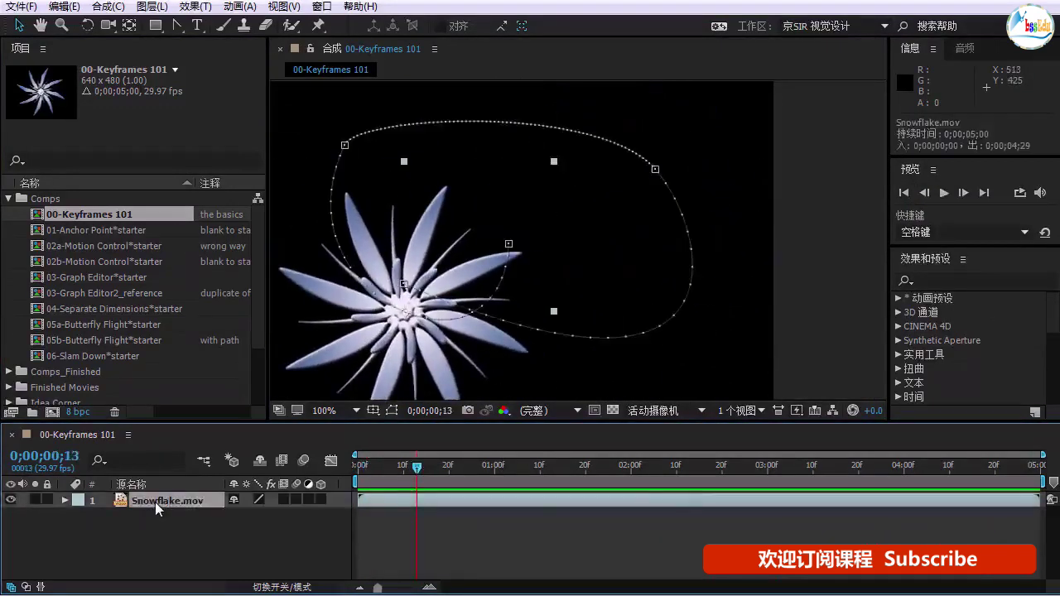
{"action": "key", "text": "u"}
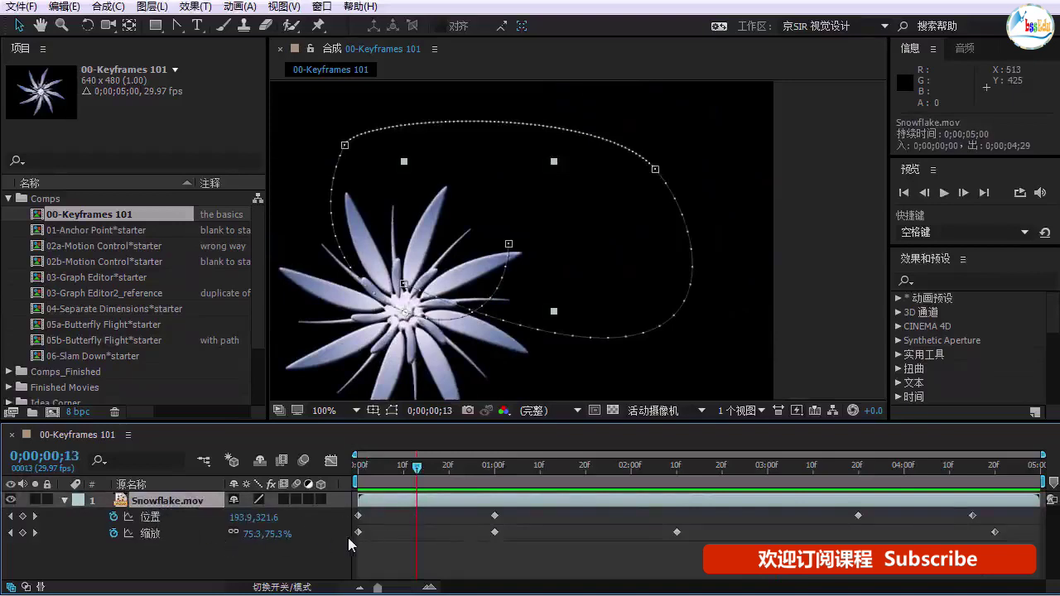
{"action": "left_click", "coordinate": [35, 517]}
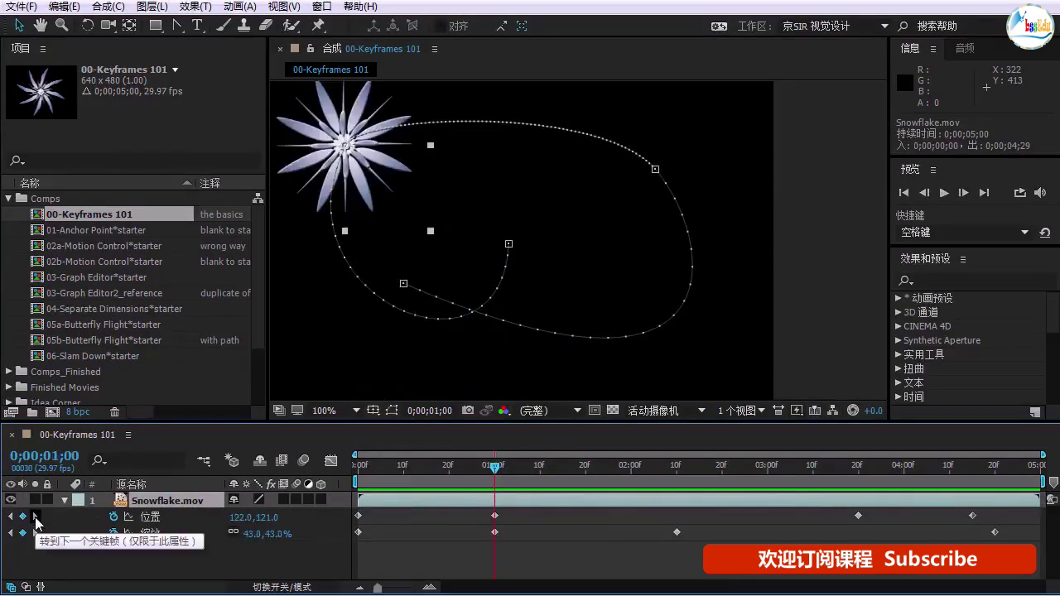
{"action": "left_click", "coordinate": [36, 533]}
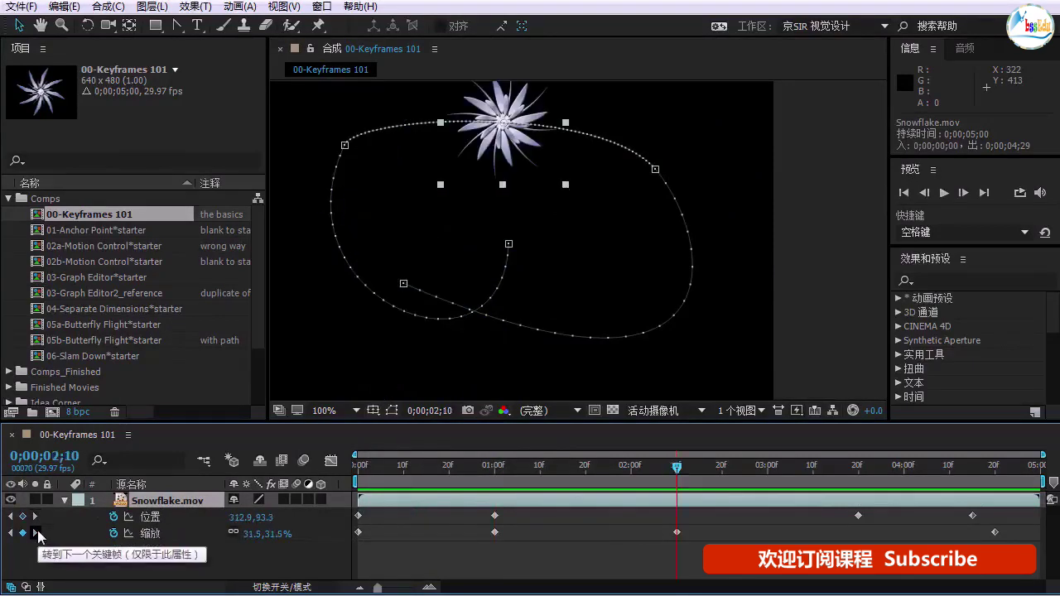
{"action": "left_click", "coordinate": [10, 533]}
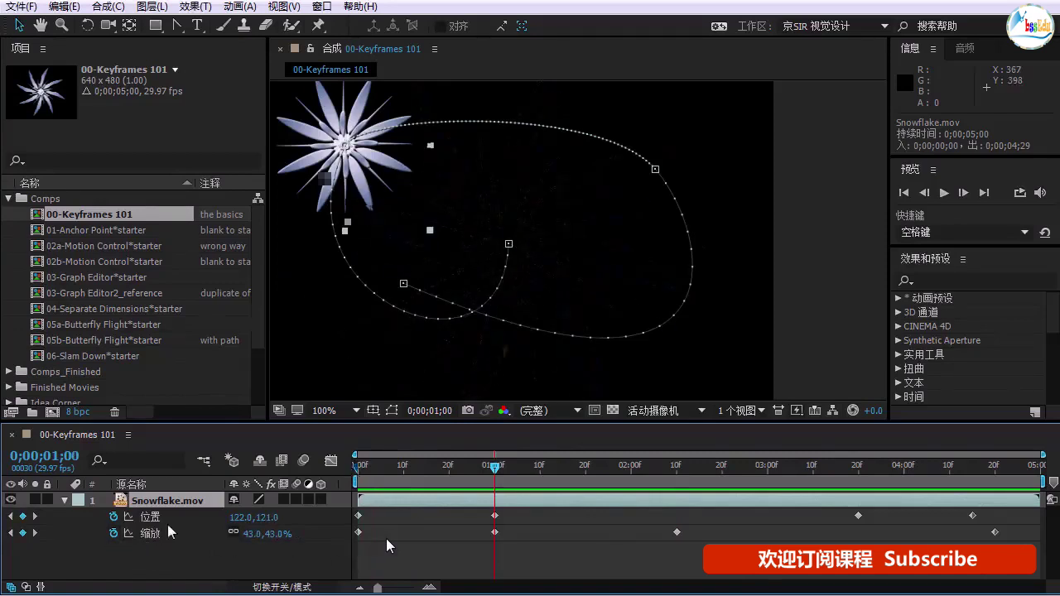
{"action": "key", "text": "Home"}
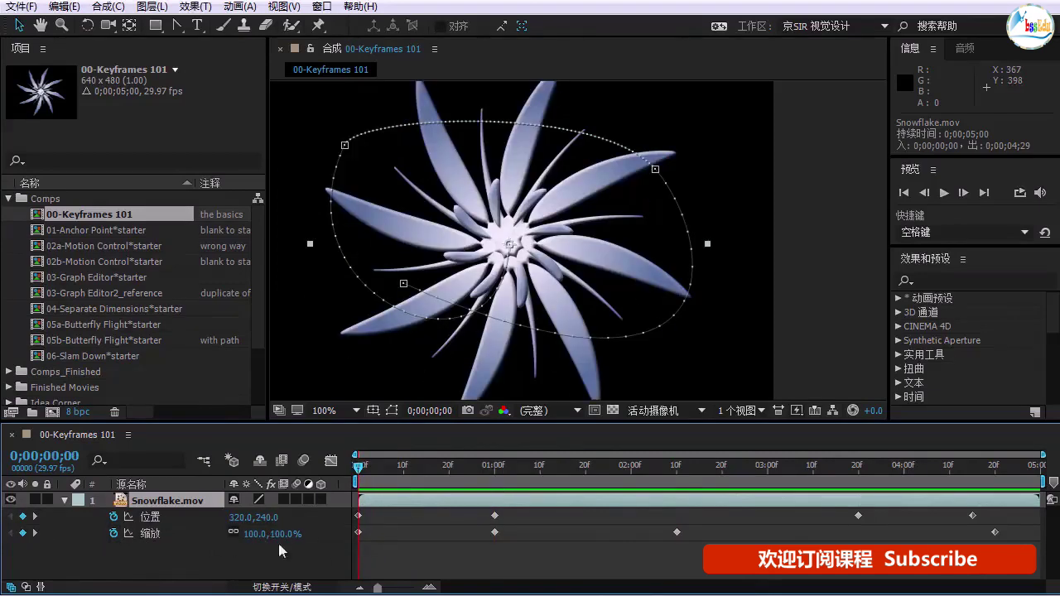
{"action": "mouse_move", "coordinate": [389, 470]}
{"action": "left_mouse_down"}
{"action": "mouse_move", "coordinate": [577, 474]}
{"action": "mouse_move", "coordinate": [377, 471]}
{"action": "left_mouse_up"}
{"action": "left_click", "coordinate": [496, 515]}
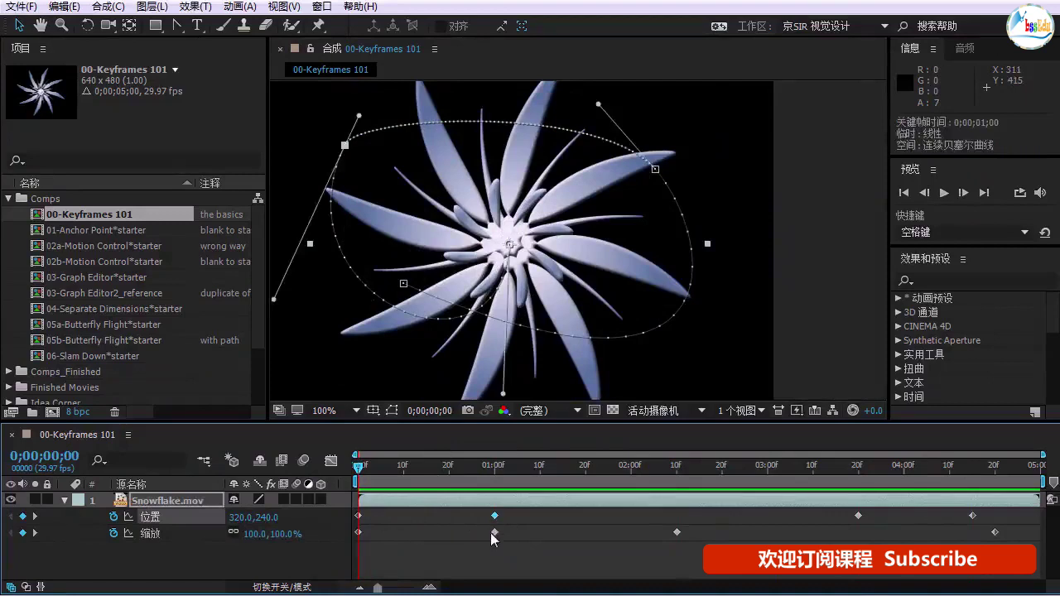
{"action": "left_click", "coordinate": [676, 532], "text": "shift"}
{"action": "key", "text": "space"}
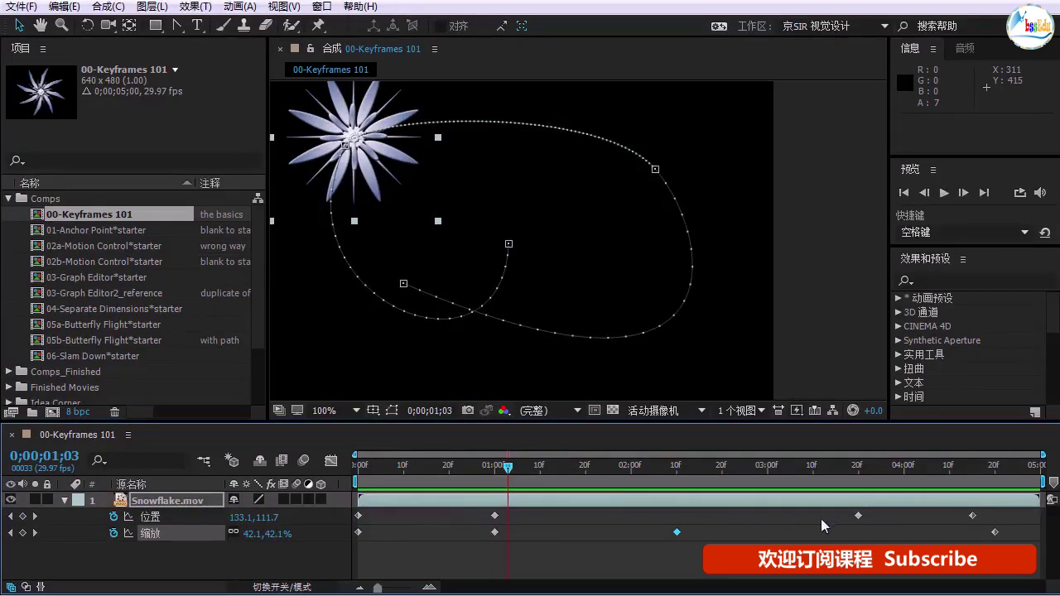
{"action": "key", "text": "space"}
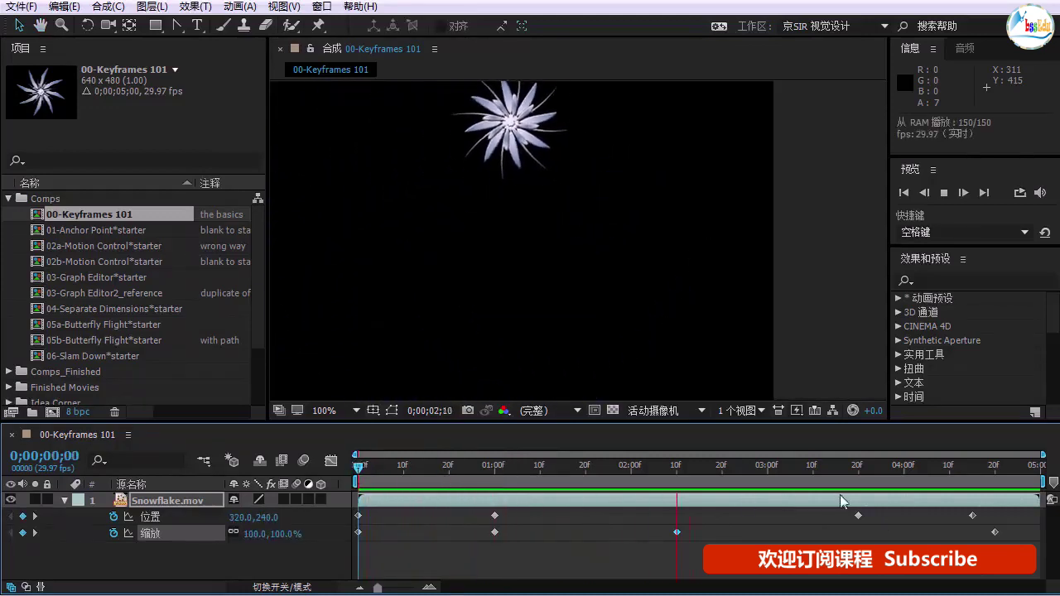
{"action": "key", "text": "space"}
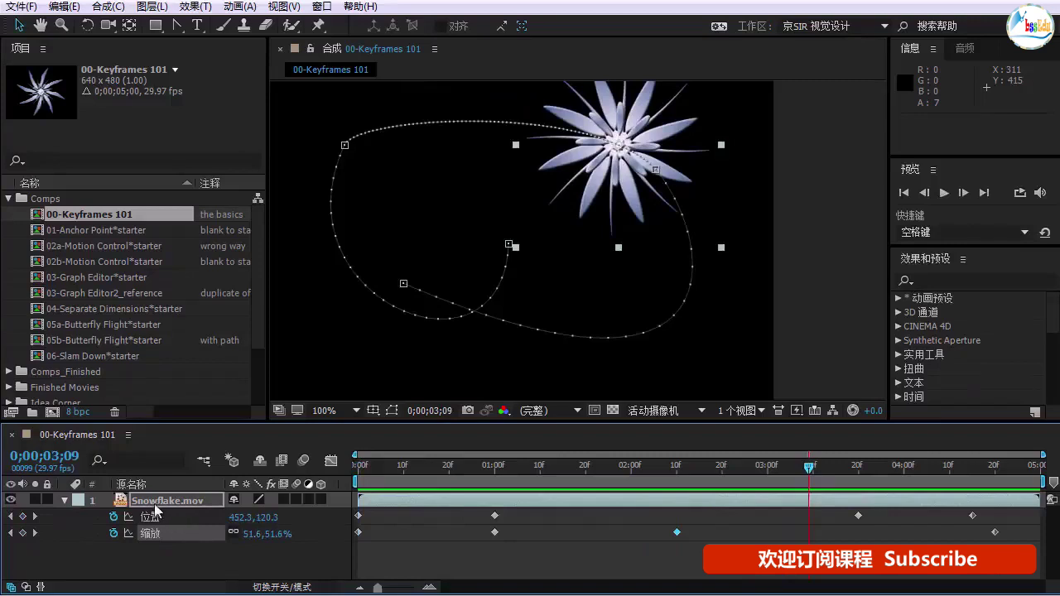
{"action": "left_click", "coordinate": [156, 507]}
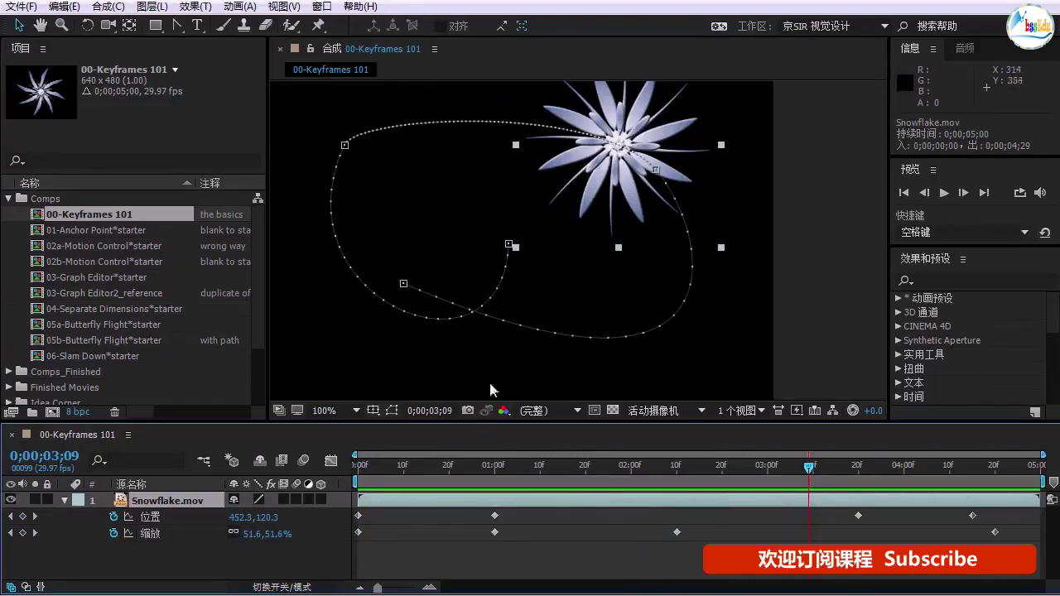
{"action": "mouse_move", "coordinate": [748, 481]}
{"action": "left_mouse_down"}
{"action": "mouse_move", "coordinate": [420, 473]}
{"action": "mouse_move", "coordinate": [699, 473]}
{"action": "left_mouse_up"}
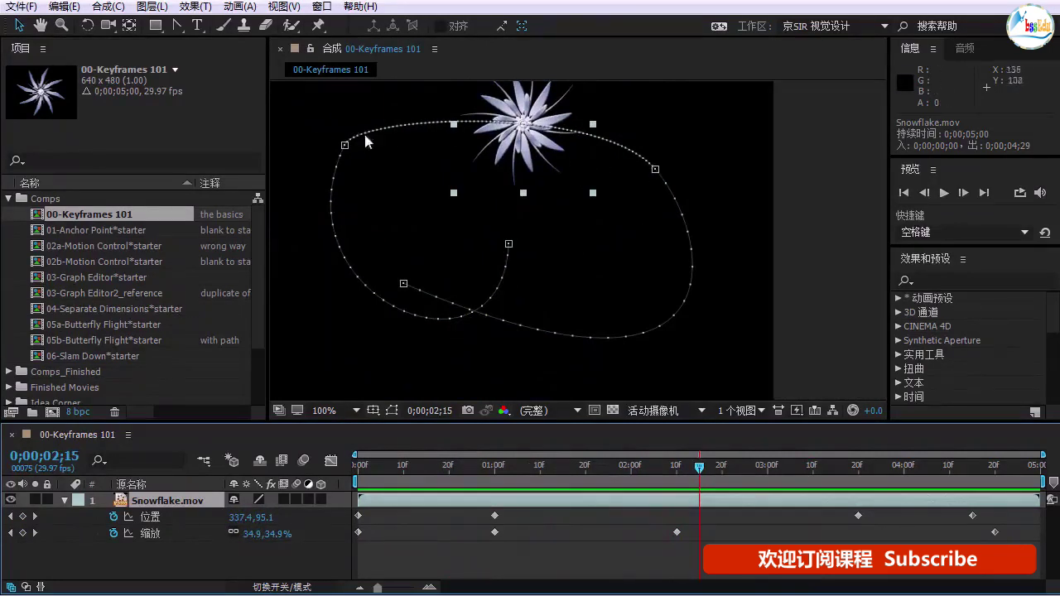
{"action": "left_click_drag", "start_coordinate": [561, 466], "coordinate": [824, 487]}
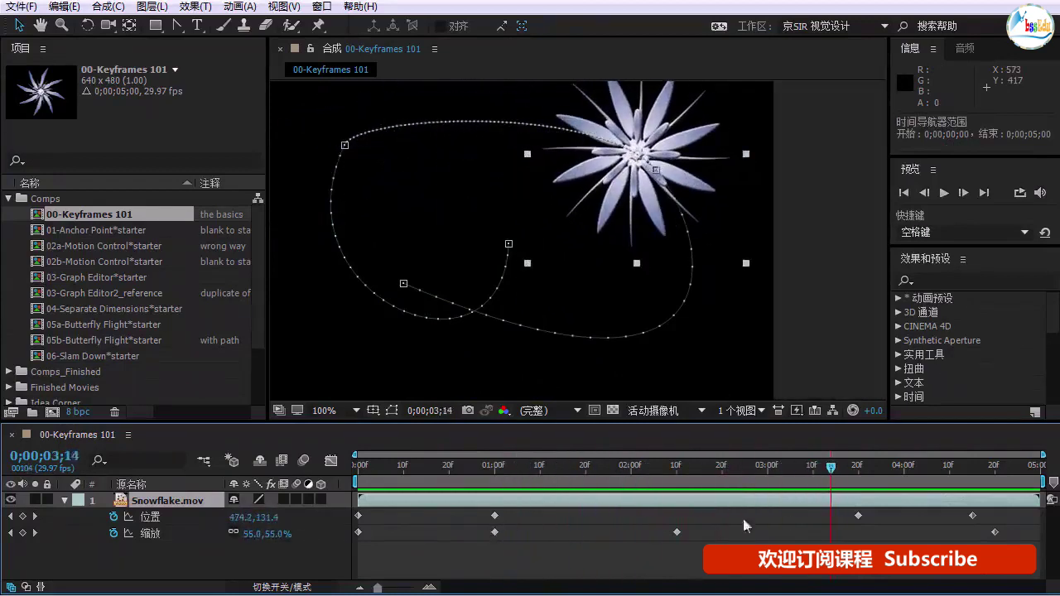
Step: Open Keyframe Velocity for the 0;00;01;00 Position keyframe (422.82 in, 147.40 out px/s)
{"action": "left_click", "coordinate": [494, 516]}
{"action": "left_click", "coordinate": [857, 515]}
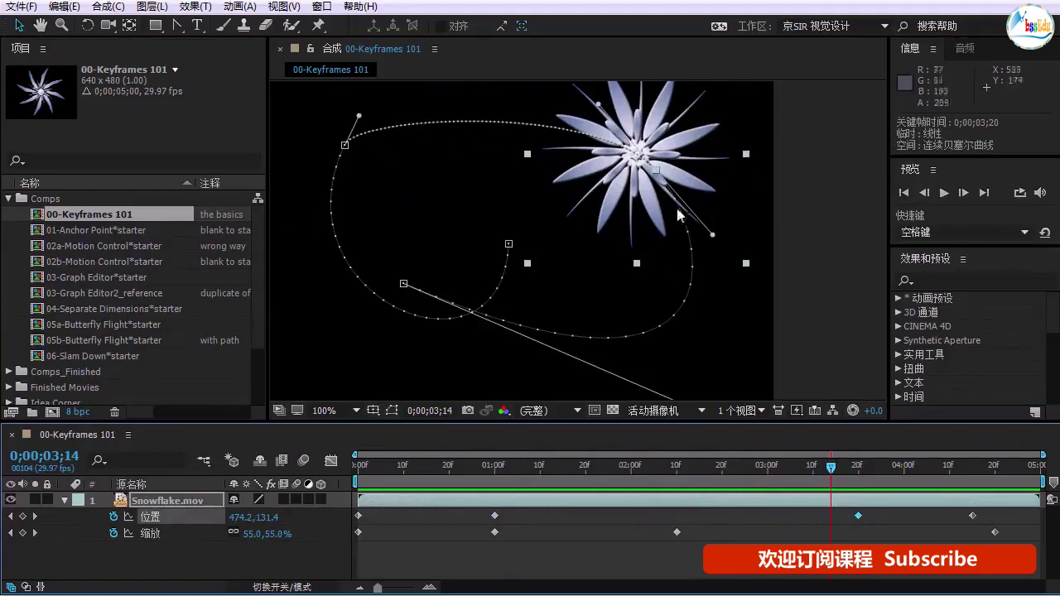
{"action": "mouse_move", "coordinate": [611, 463]}
{"action": "left_mouse_down"}
{"action": "mouse_move", "coordinate": [362, 472]}
{"action": "mouse_move", "coordinate": [404, 468]}
{"action": "left_mouse_up"}
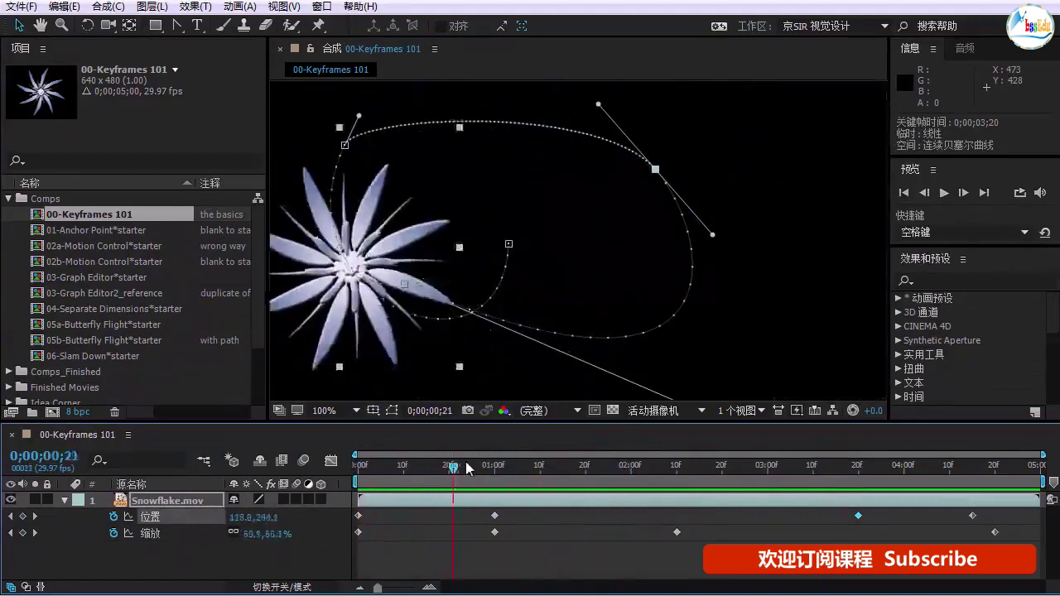
{"action": "left_click", "coordinate": [494, 516]}
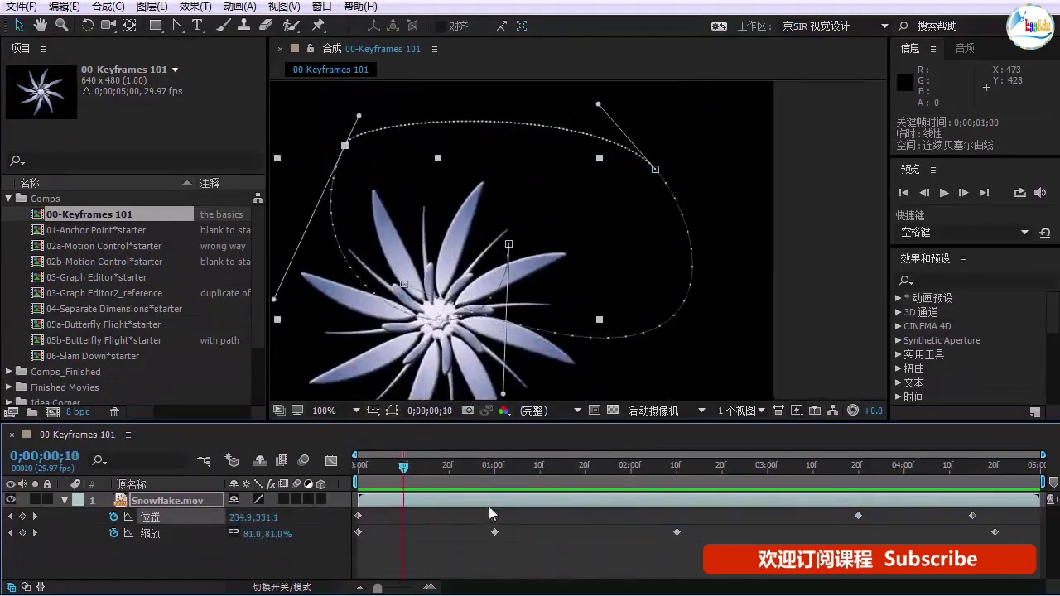
{"action": "key", "text": "ctrl+shift+k"}
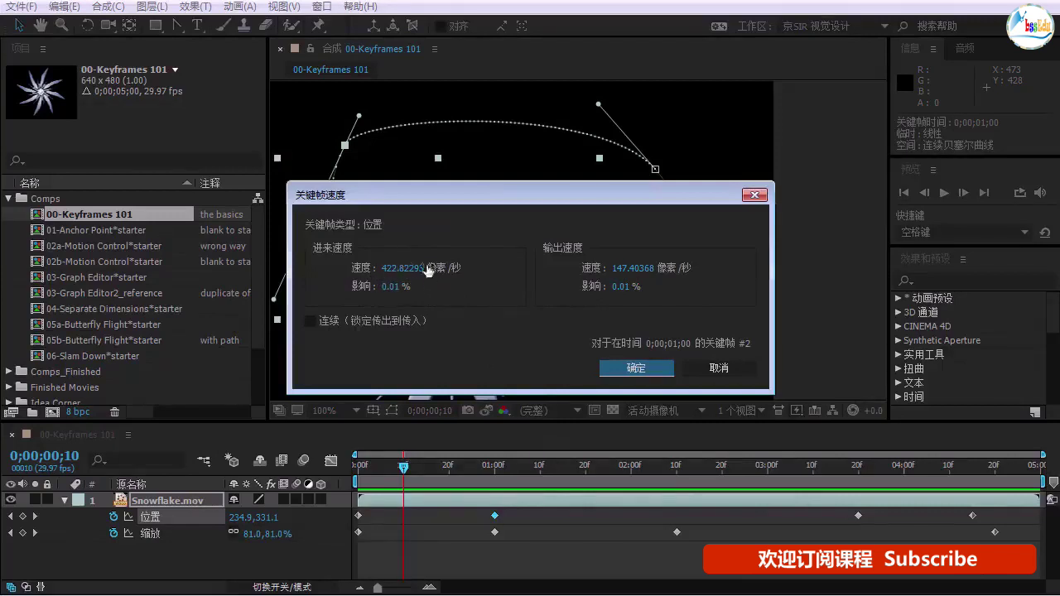
{"action": "left_click", "coordinate": [311, 320]}
{"action": "left_click", "coordinate": [712, 365]}
{"action": "mouse_move", "coordinate": [426, 468]}
{"action": "left_mouse_down"}
{"action": "mouse_move", "coordinate": [373, 470]}
{"action": "mouse_move", "coordinate": [443, 470]}
{"action": "left_mouse_up"}
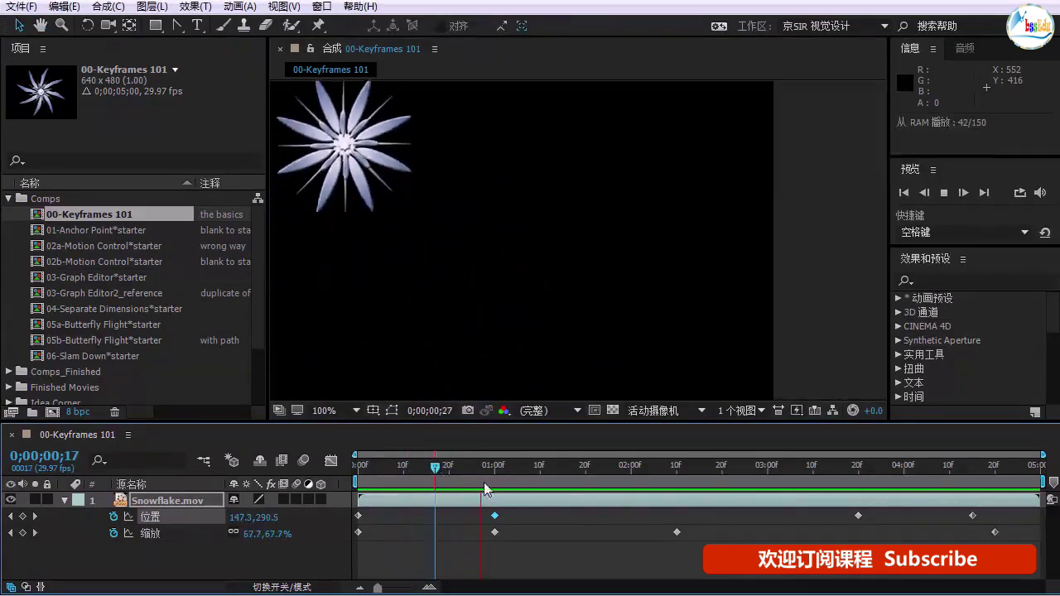
{"action": "key", "text": "Page_Up"}
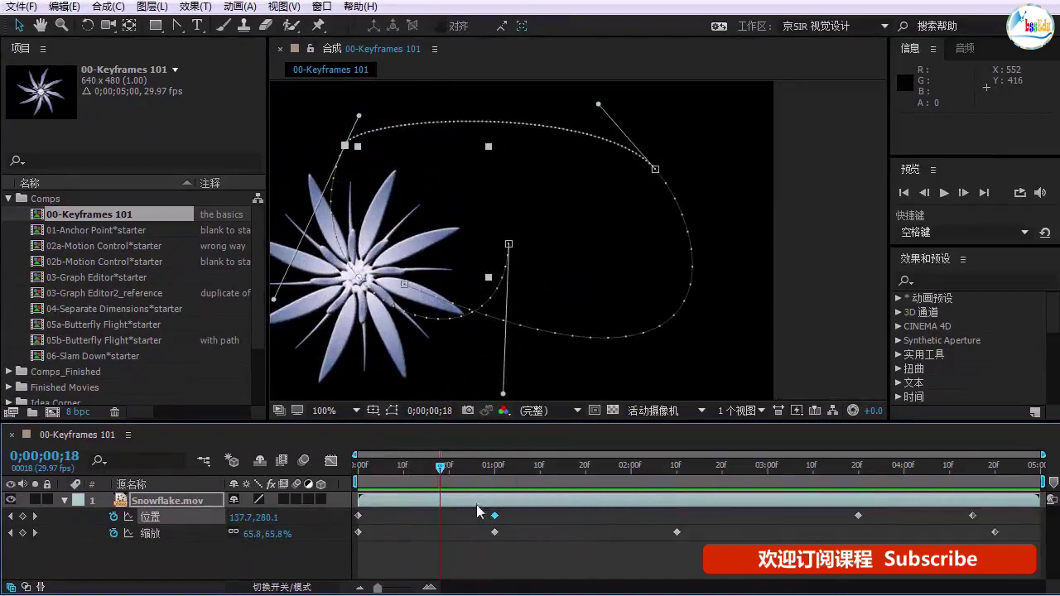
{"action": "key", "text": "ctrl+shift+k"}
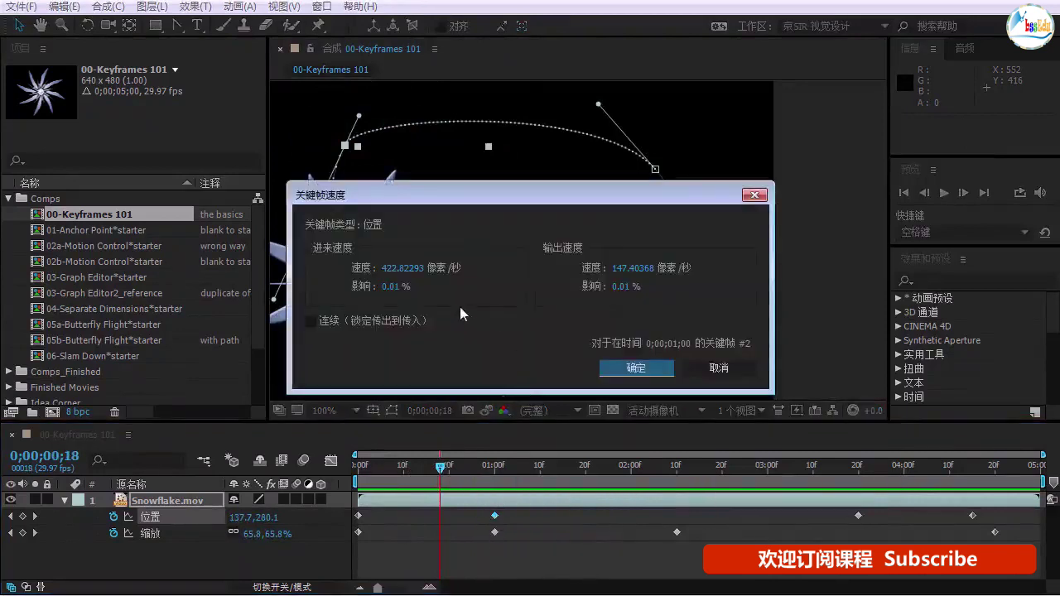
{"action": "left_click", "coordinate": [627, 268]}
{"action": "type", "text": "171"}
{"action": "left_click", "coordinate": [640, 372]}
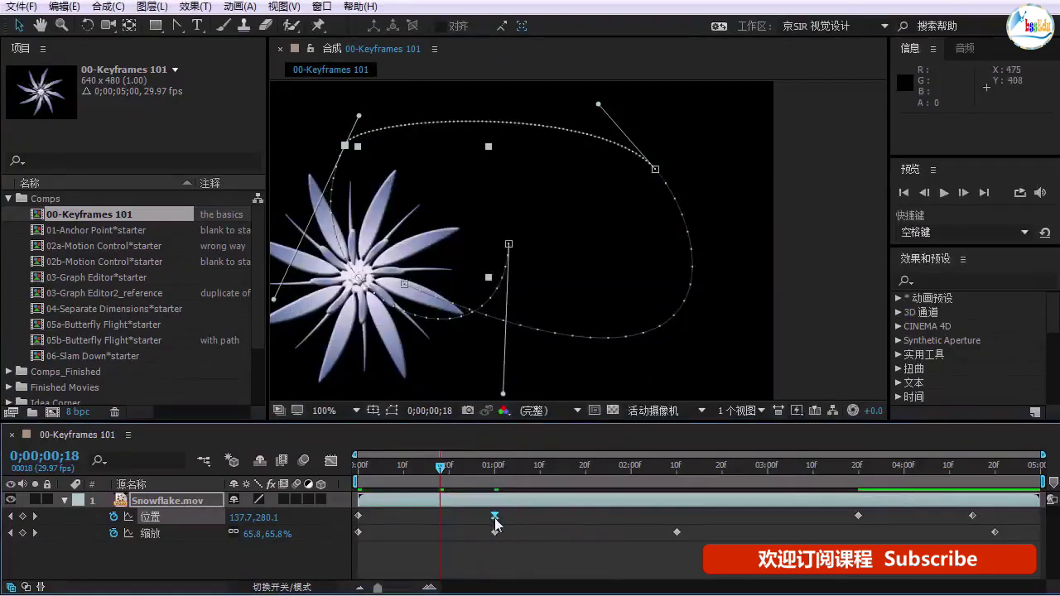
{"action": "mouse_move", "coordinate": [495, 518]}
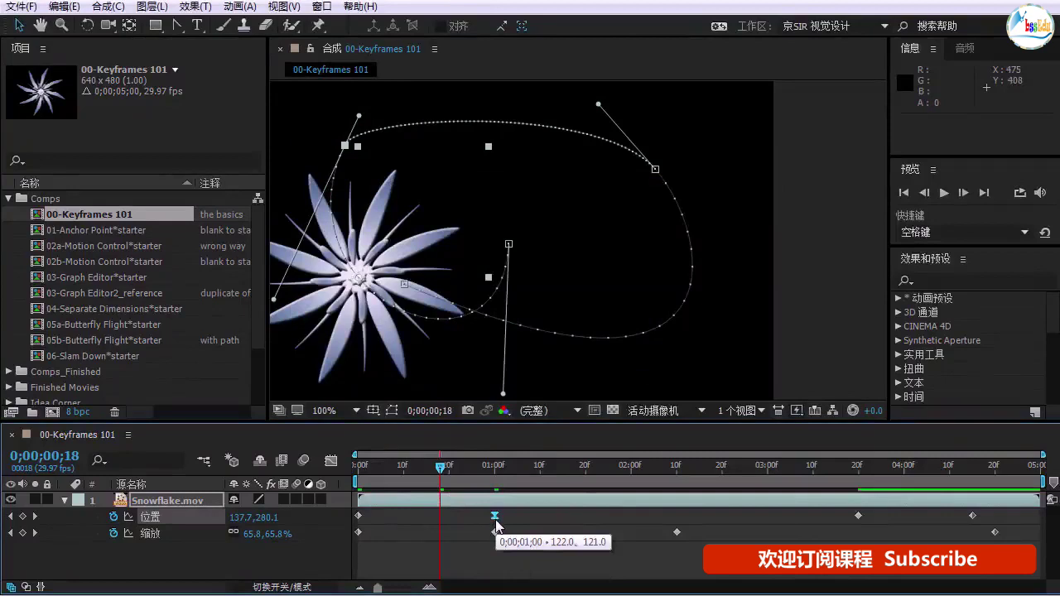
{"action": "key", "text": "ctrl+z"}
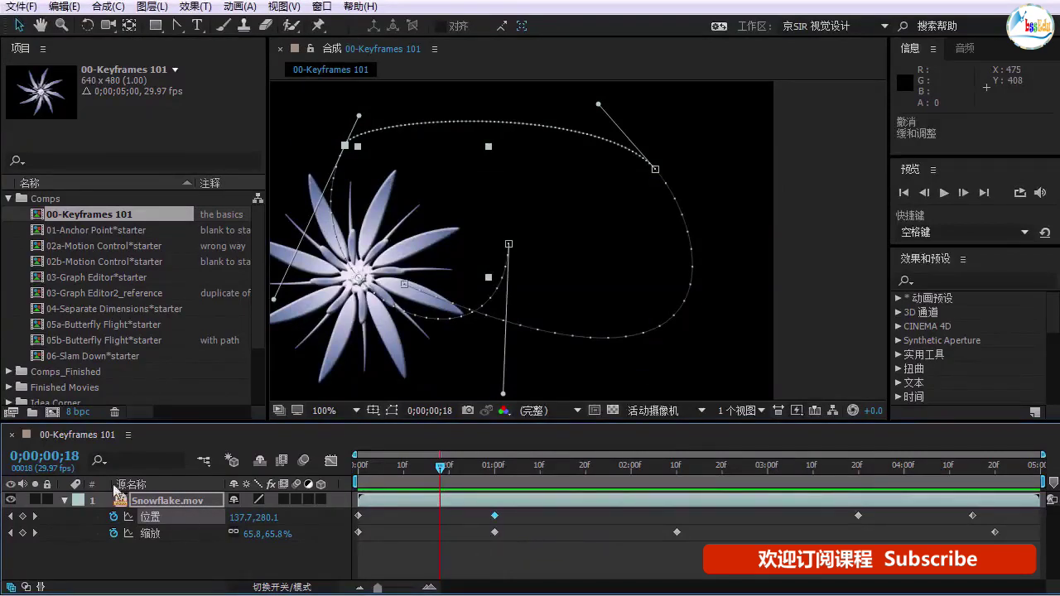
Step: Show Snowflake.mov's Position speed graph, dropping from 422.82 to 147.40 px/s, in an enlarged Graph Editor
{"action": "left_click", "coordinate": [330, 462]}
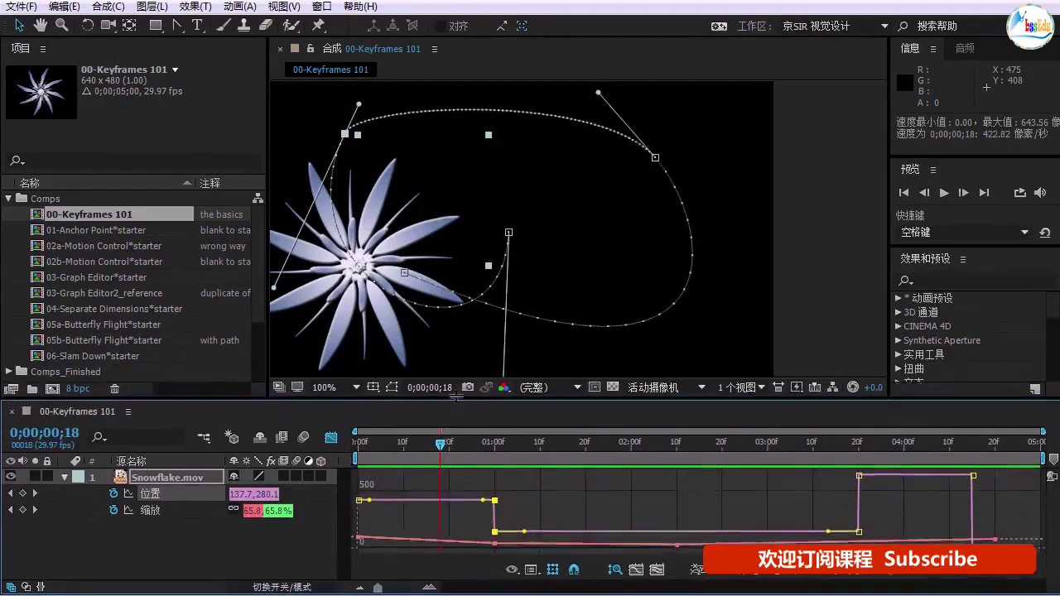
{"action": "left_click_drag", "start_coordinate": [454, 423], "coordinate": [454, 388]}
{"action": "left_click_drag", "start_coordinate": [507, 251], "coordinate": [568, 227]}
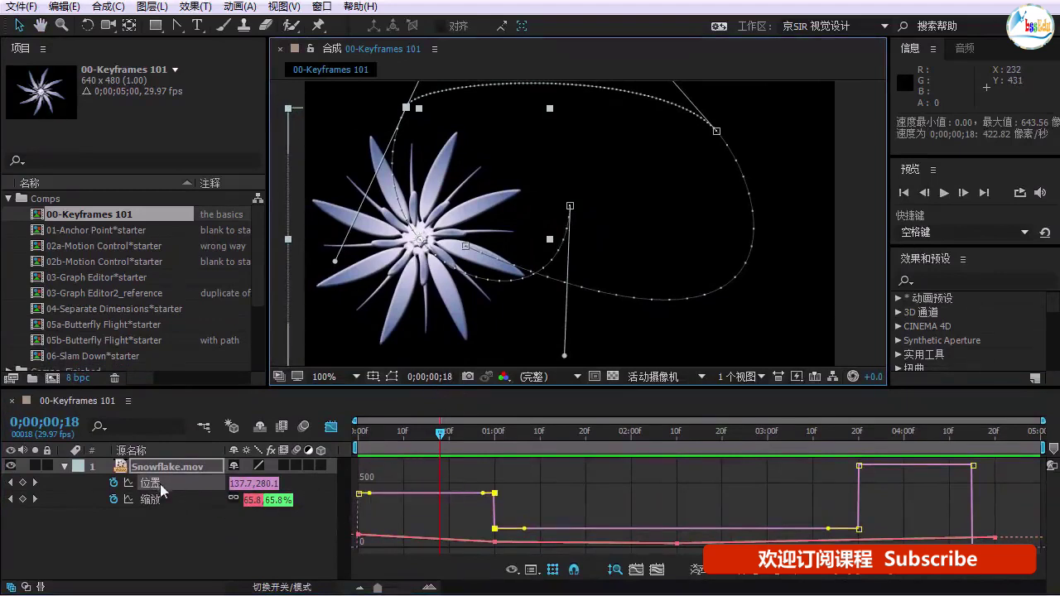
{"action": "left_click_drag", "start_coordinate": [267, 483], "coordinate": [274, 489]}
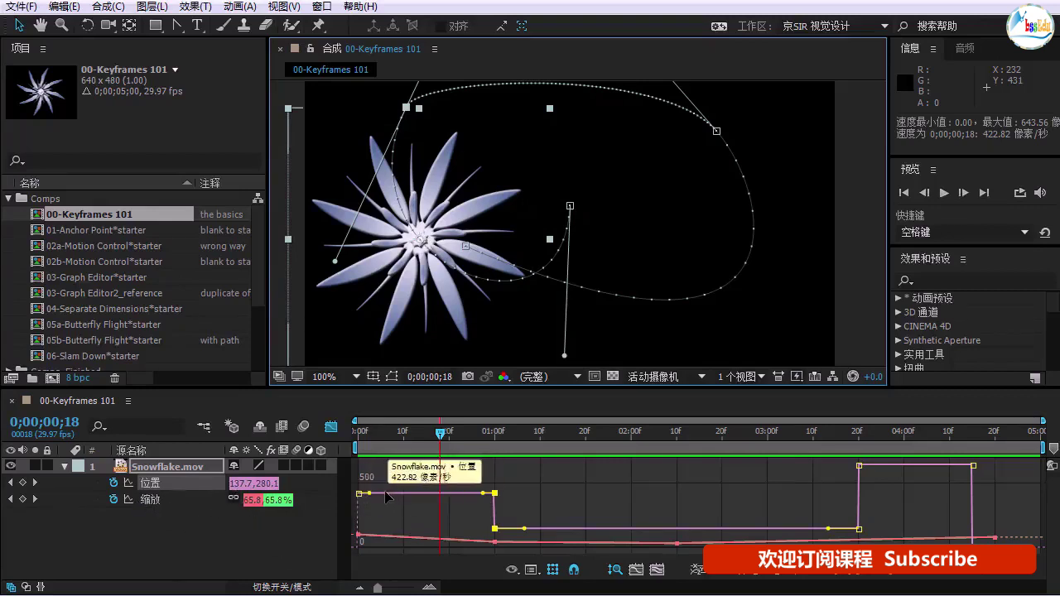
{"action": "mouse_move", "coordinate": [445, 497]}
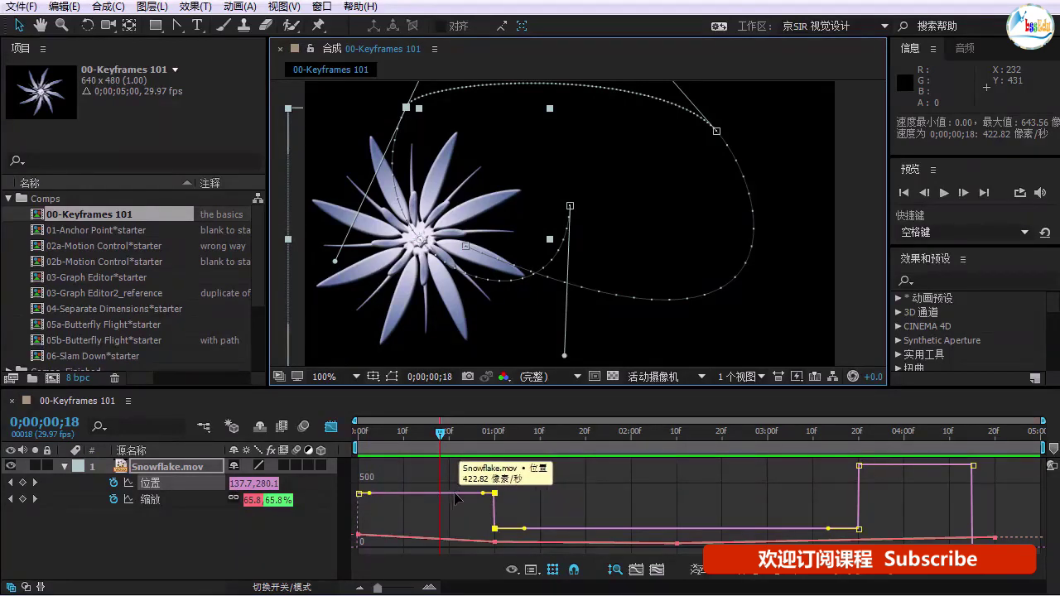
{"action": "mouse_move", "coordinate": [596, 531]}
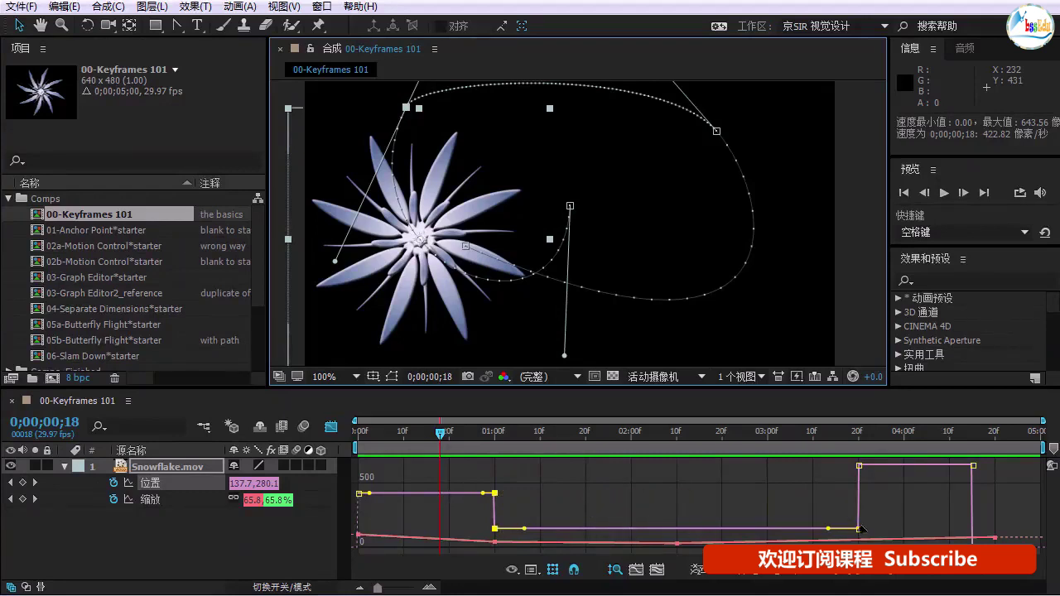
{"action": "mouse_move", "coordinate": [891, 468]}
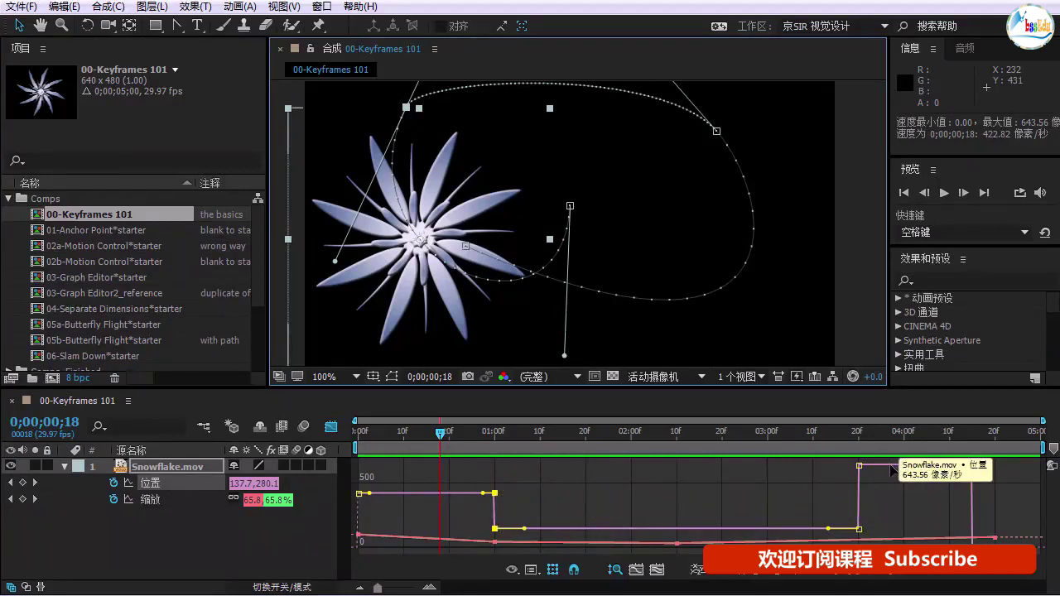
{"action": "left_click", "coordinate": [849, 433]}
{"action": "key", "text": "space"}
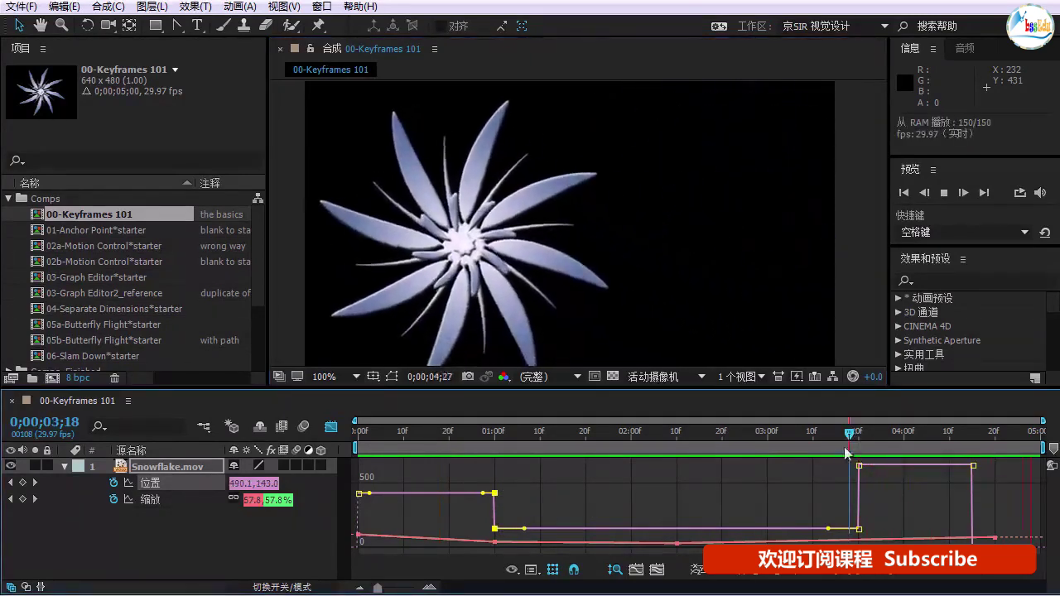
{"action": "key", "text": "space"}
{"action": "left_click_drag", "start_coordinate": [658, 437], "coordinate": [526, 433]}
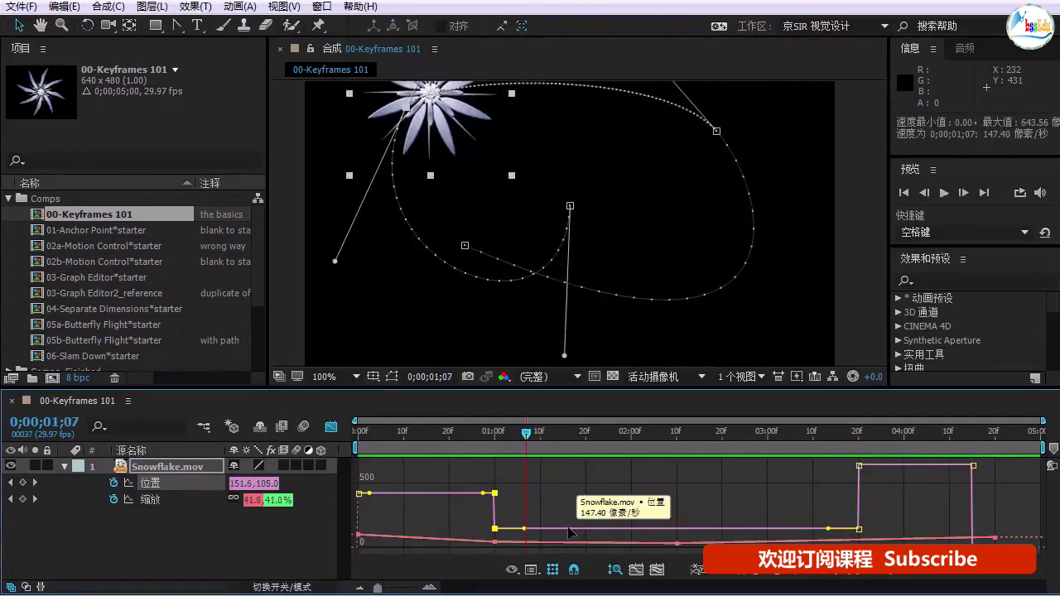
{"action": "key", "text": "space"}
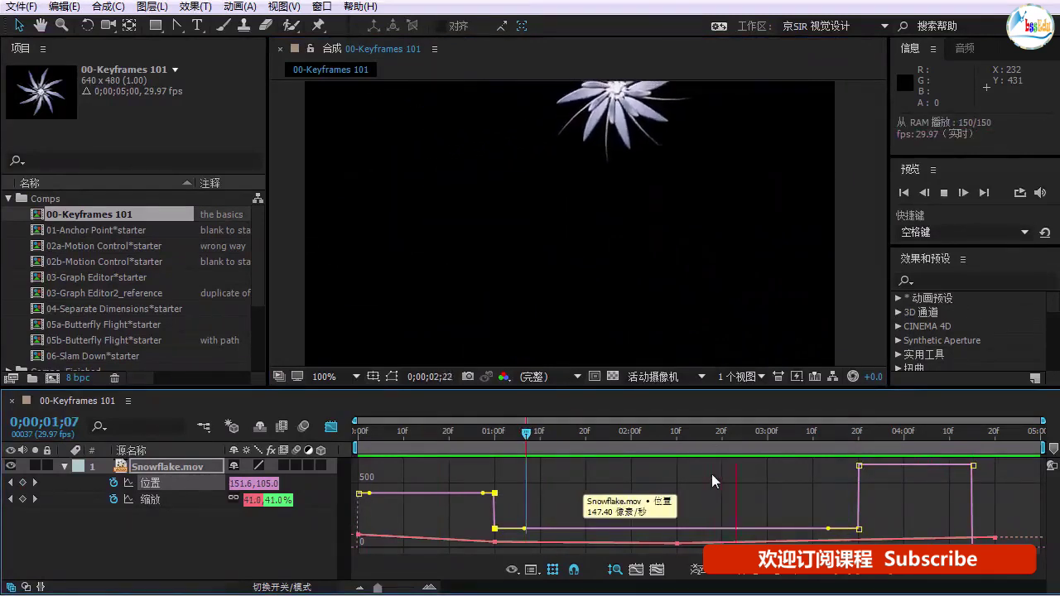
{"action": "key", "text": "space"}
{"action": "left_click_drag", "start_coordinate": [610, 436], "coordinate": [548, 433]}
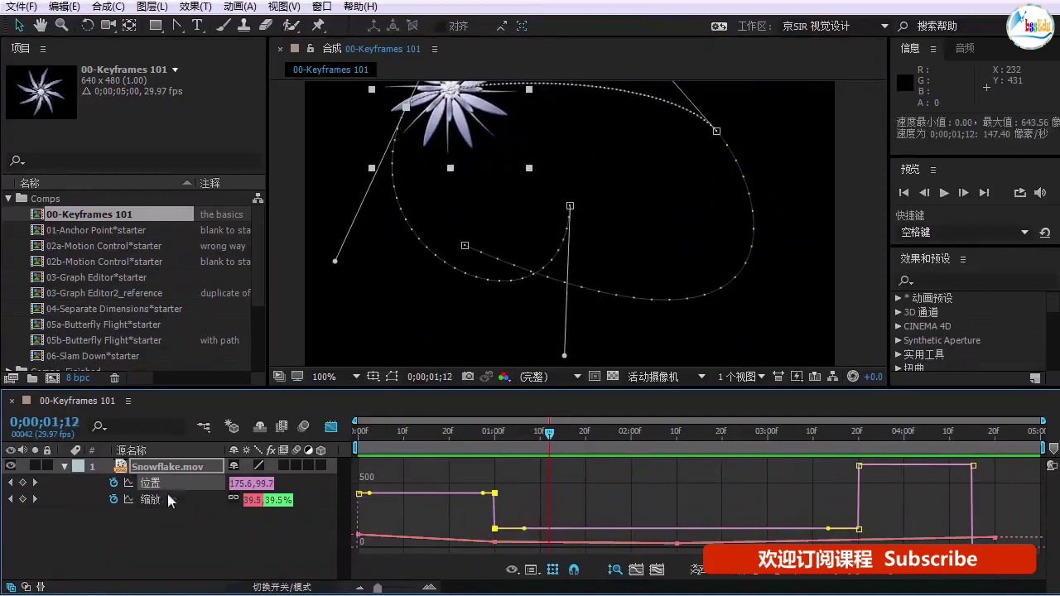
{"action": "left_click", "coordinate": [412, 432]}
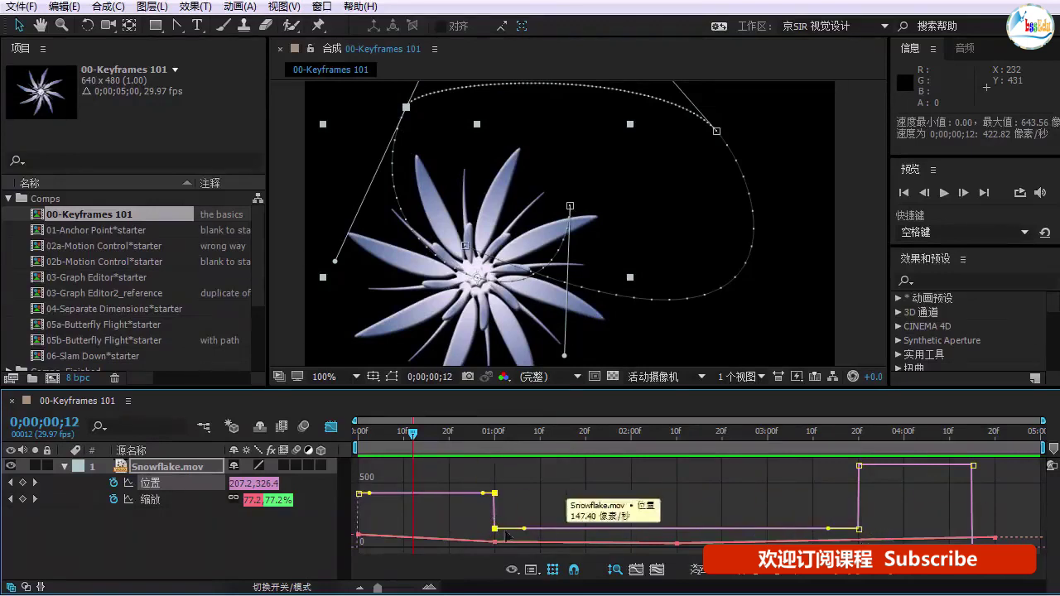
{"action": "key", "text": "Home"}
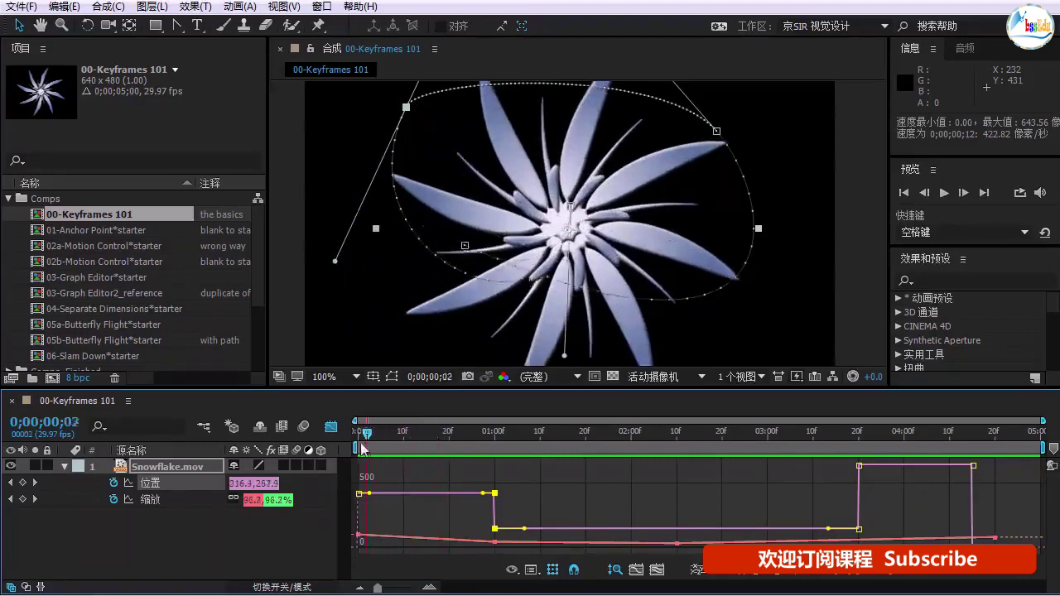
{"action": "key", "text": "Page_Down"}
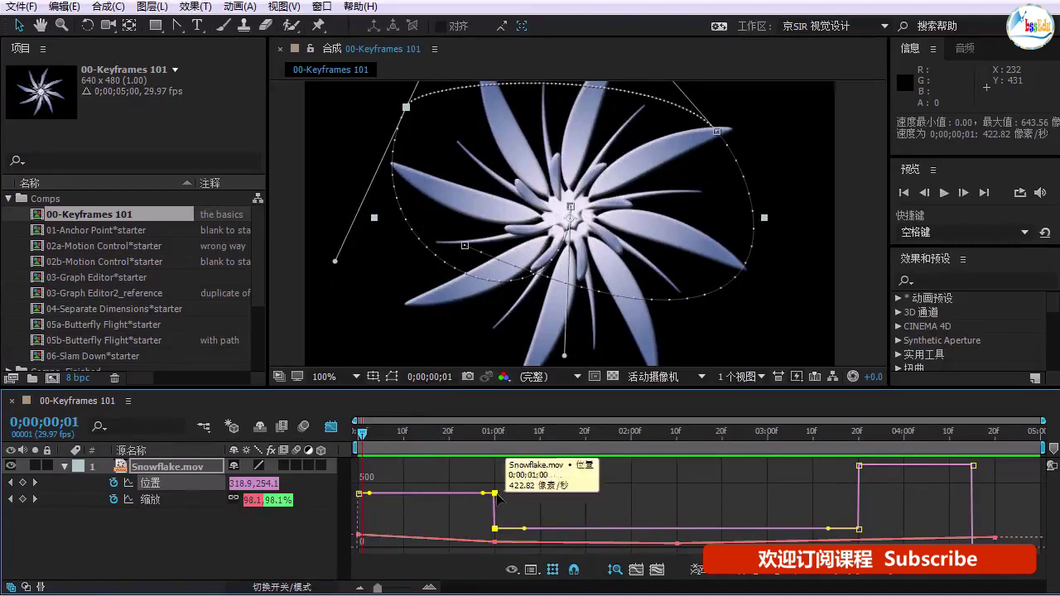
{"action": "left_click", "coordinate": [440, 436]}
{"action": "key", "text": "space"}
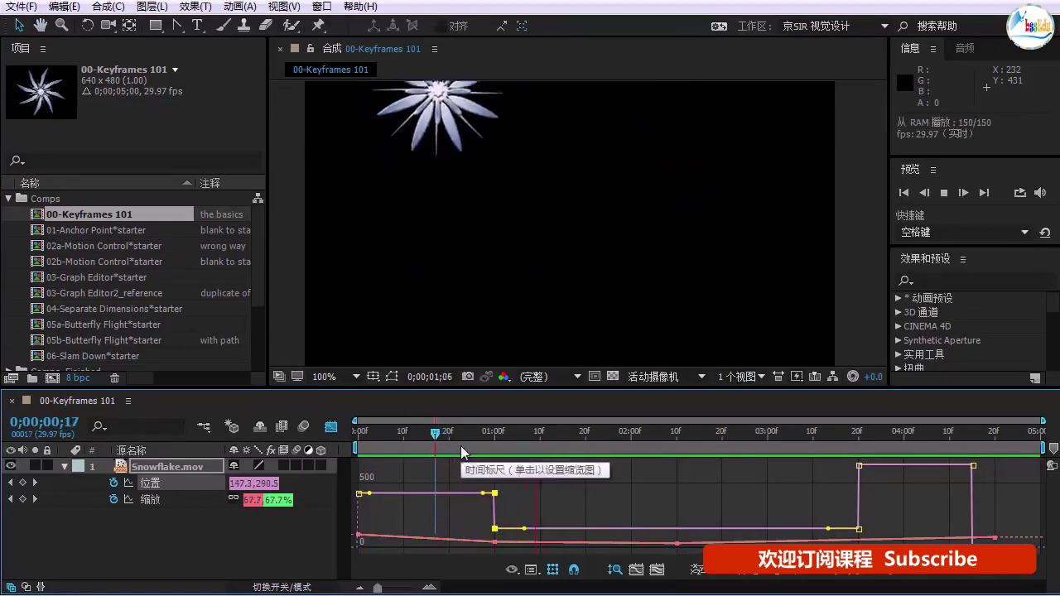
{"action": "left_click", "coordinate": [838, 436]}
{"action": "left_click", "coordinate": [825, 436]}
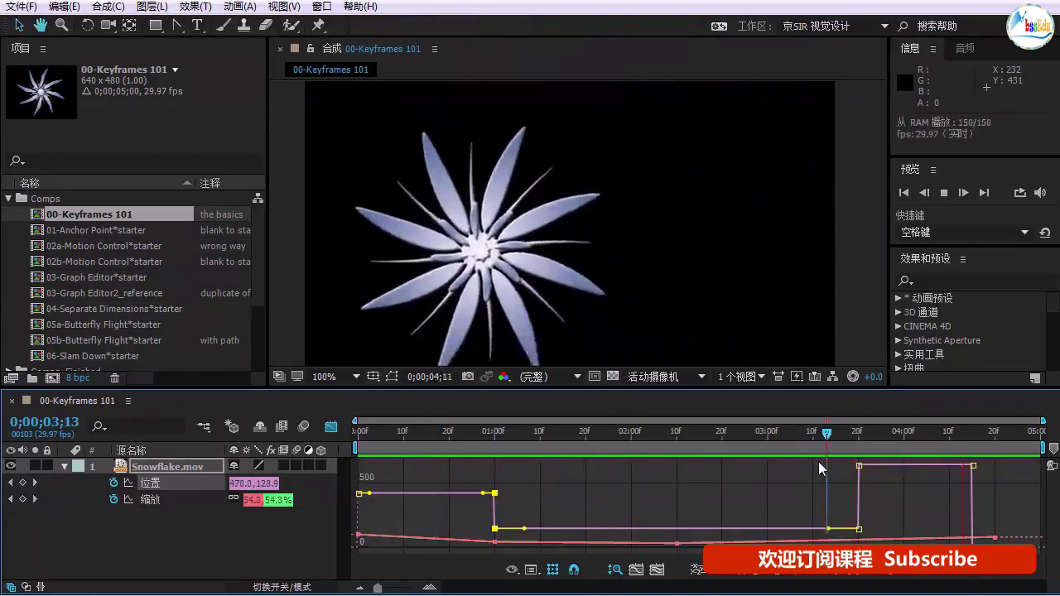
{"action": "left_click", "coordinate": [794, 433]}
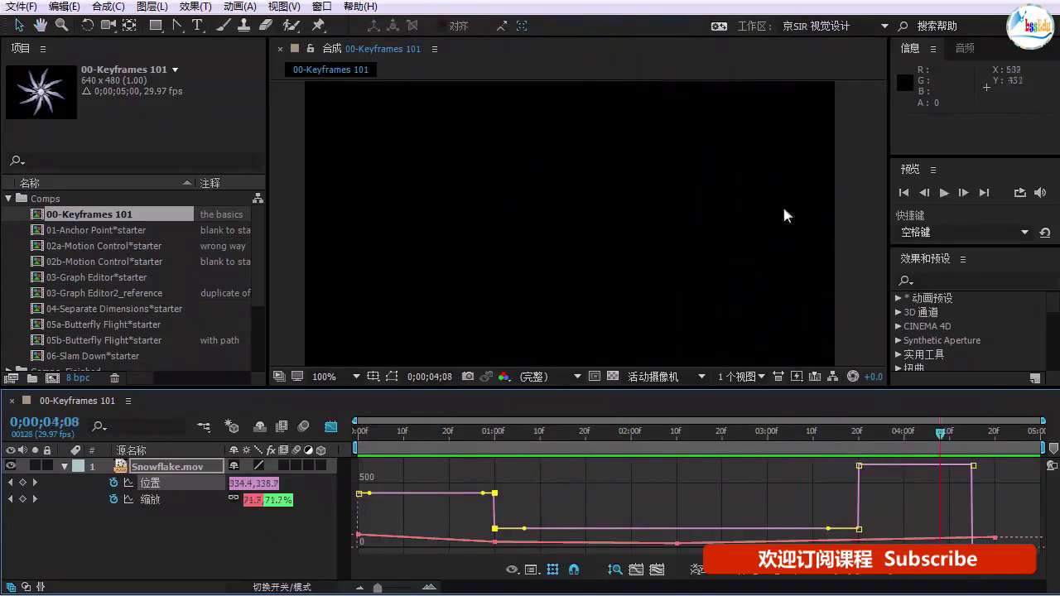
{"action": "key", "text": "space"}
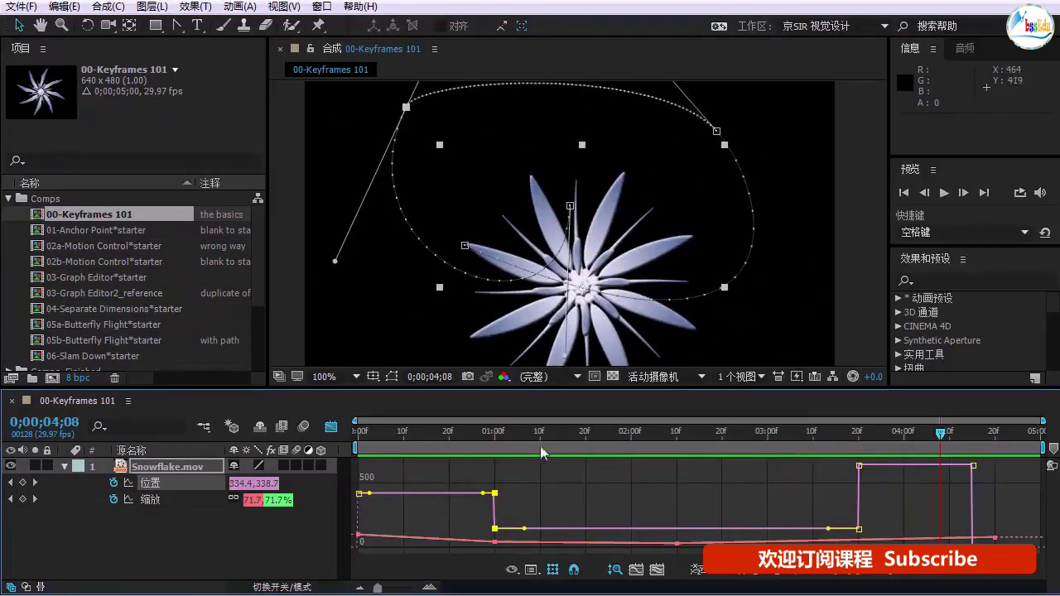
{"action": "left_click", "coordinate": [477, 432]}
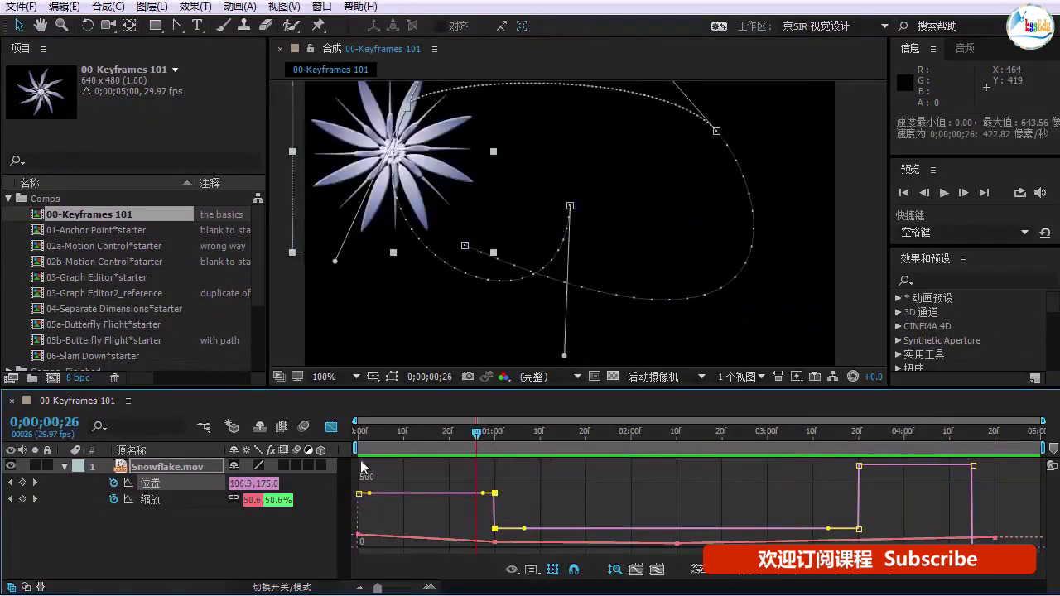
Step: Drag the one-second Position keyframe down to about 295.87 px/s in the maximized Graph Editor
{"action": "key", "text": "grave"}
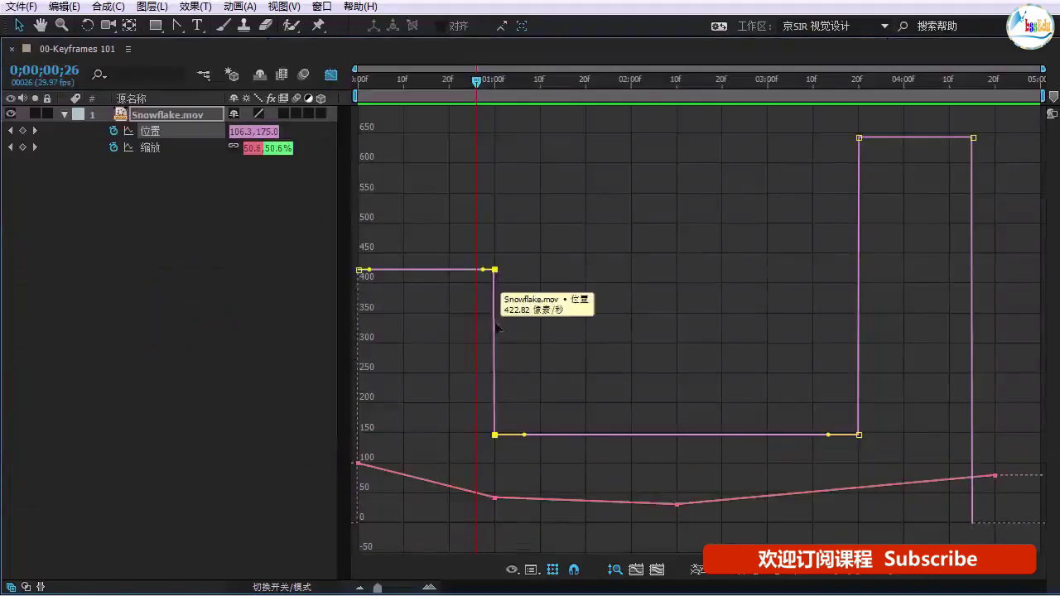
{"action": "mouse_move", "coordinate": [496, 271]}
{"action": "mouse_move", "coordinate": [496, 271]}
{"action": "left_mouse_down"}
{"action": "mouse_move", "coordinate": [498, 415]}
{"action": "mouse_move", "coordinate": [495, 348]}
{"action": "left_mouse_up"}
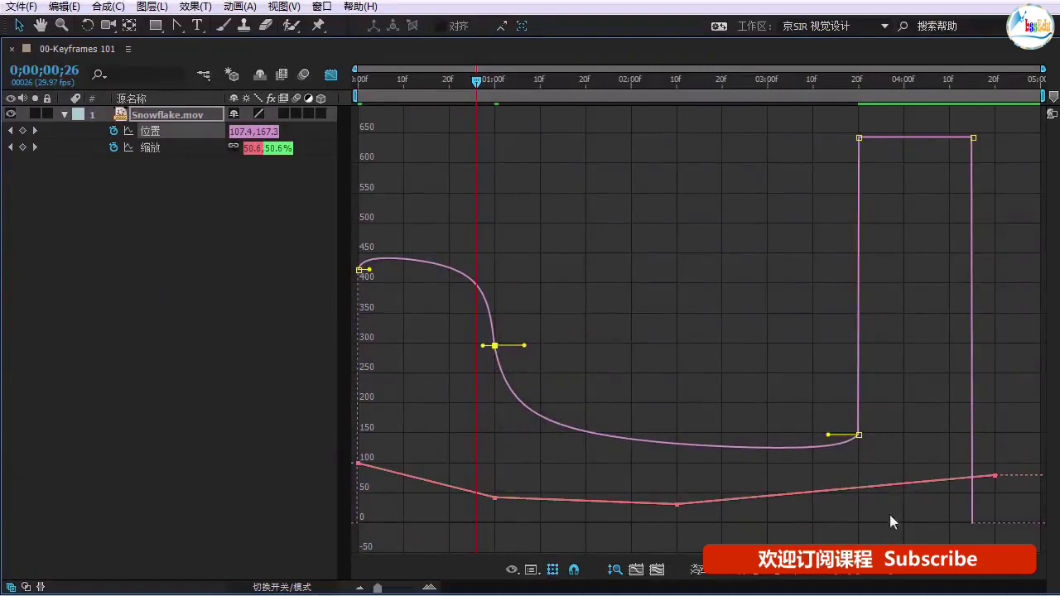
{"action": "key", "text": "grave"}
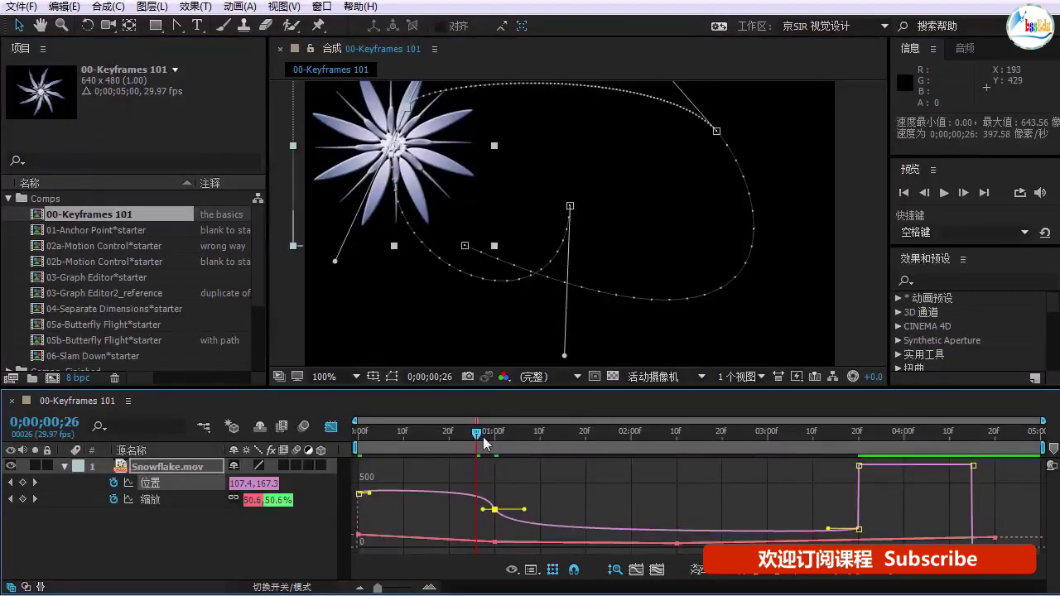
Step: Preview the snowflake's eased motion from near frame 15
{"action": "key", "text": "space"}
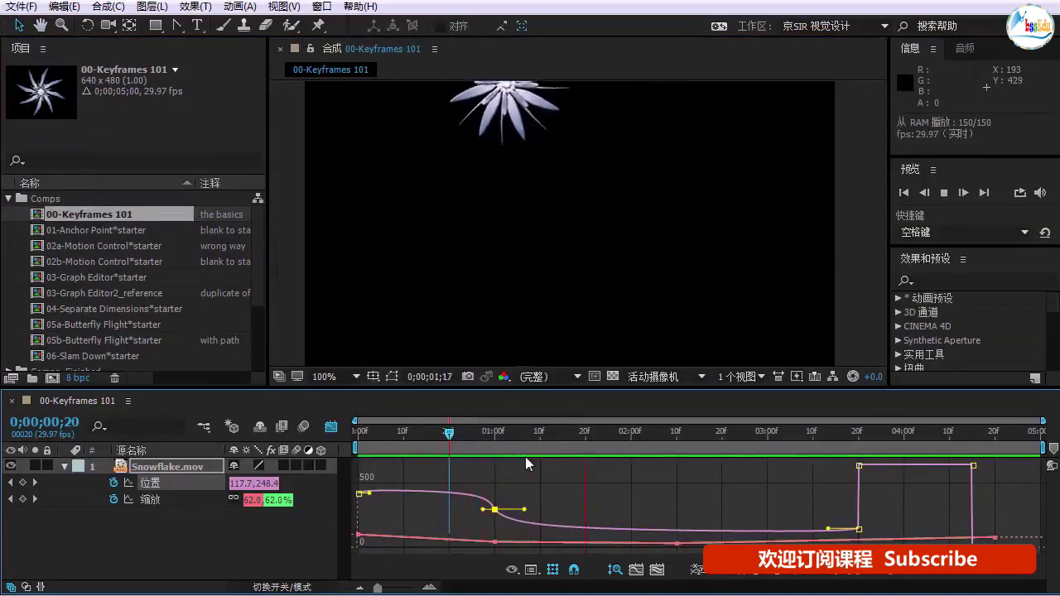
{"action": "key", "text": "space"}
{"action": "key", "text": "space"}
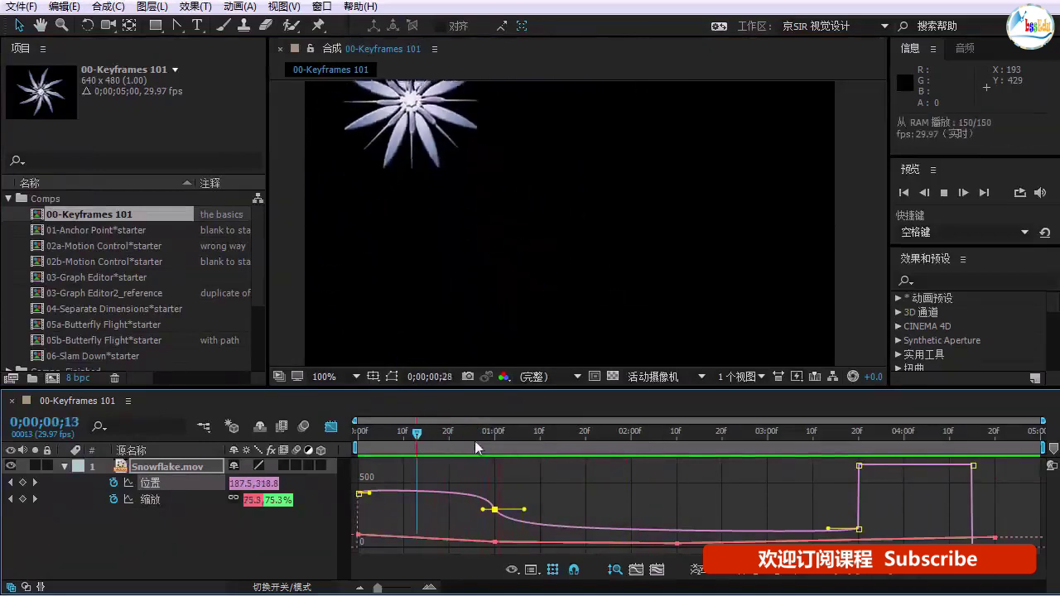
{"action": "key", "text": "space"}
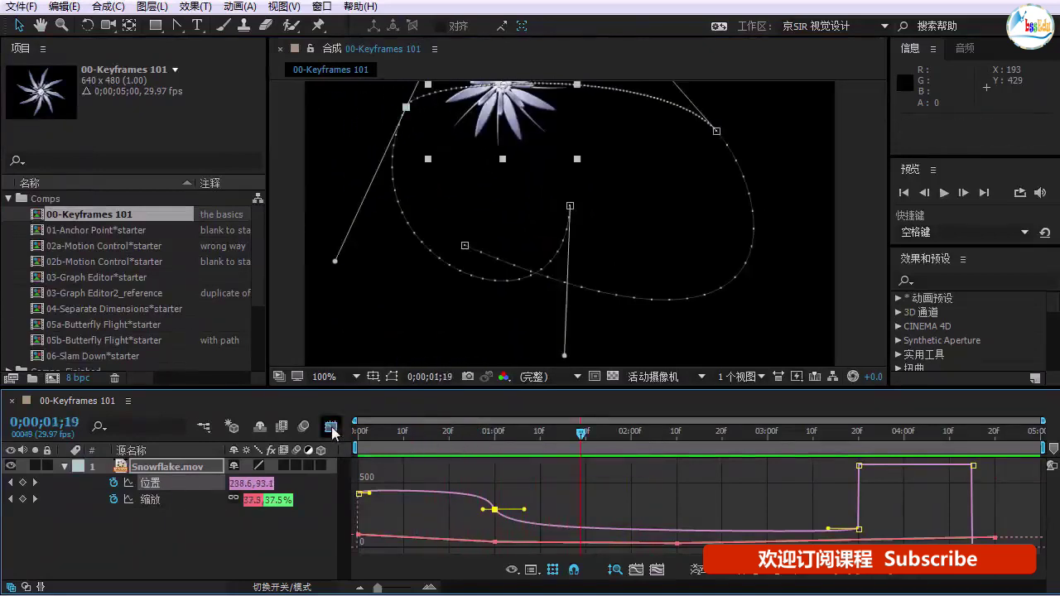
Step: Lengthen the incoming Bezier handle of the one-second Position keyframe in the value graph
{"action": "left_click", "coordinate": [333, 431]}
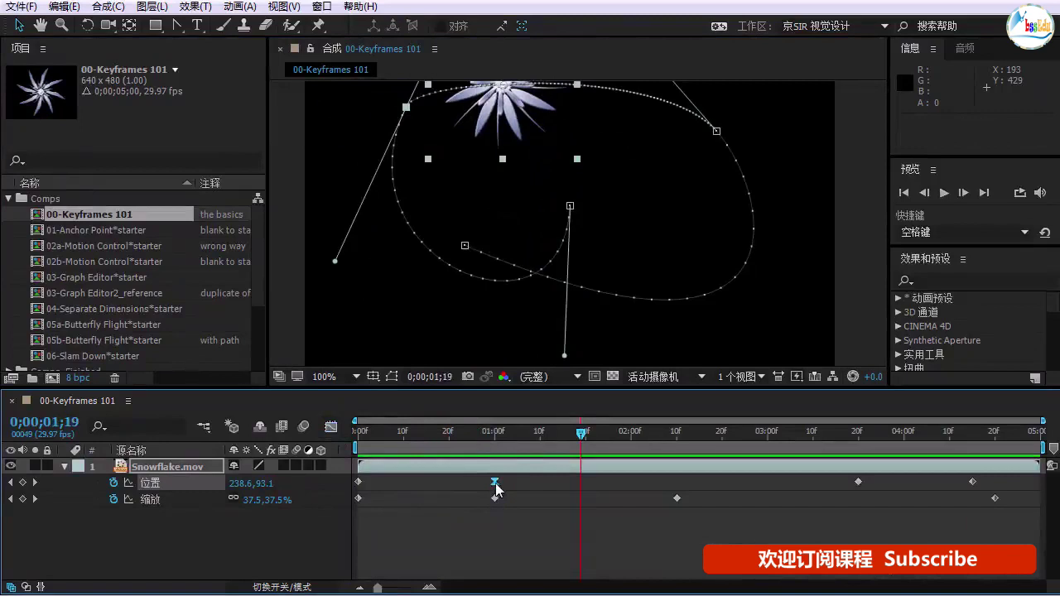
{"action": "left_click", "coordinate": [332, 426]}
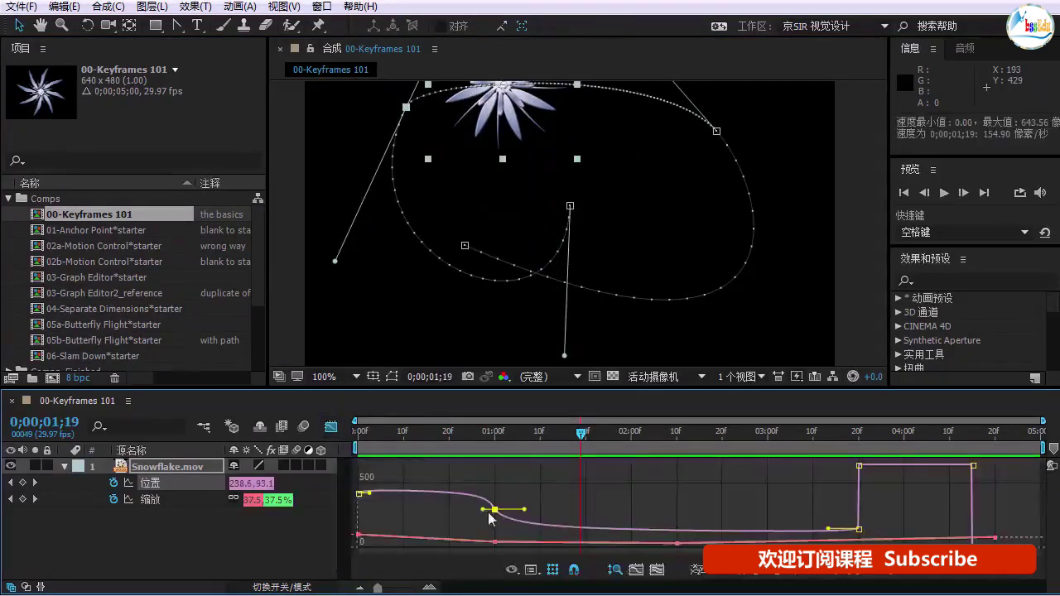
{"action": "key", "text": "grave"}
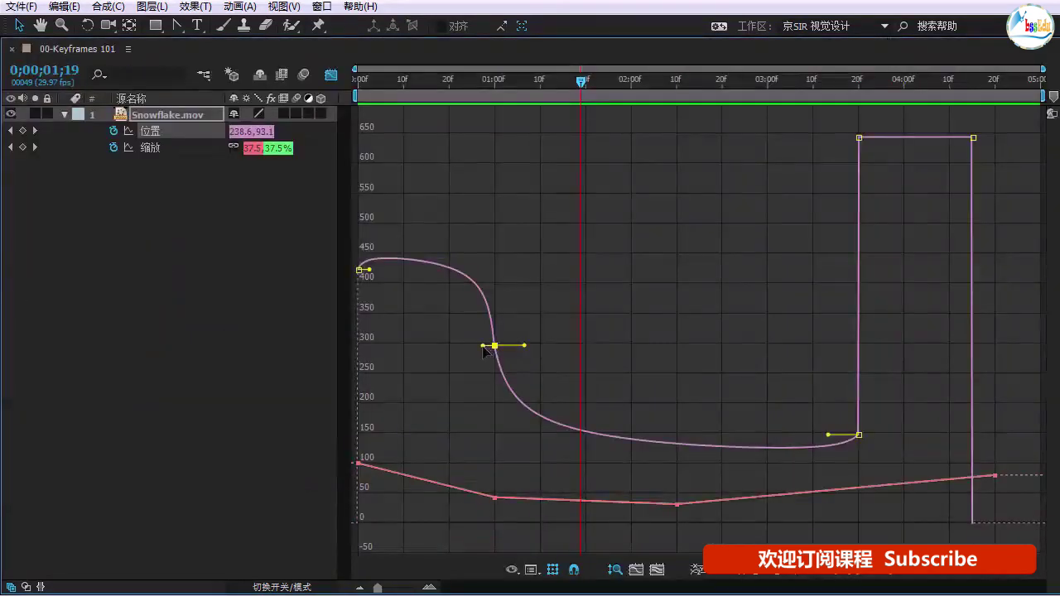
{"action": "left_click_drag", "start_coordinate": [484, 346], "coordinate": [480, 349]}
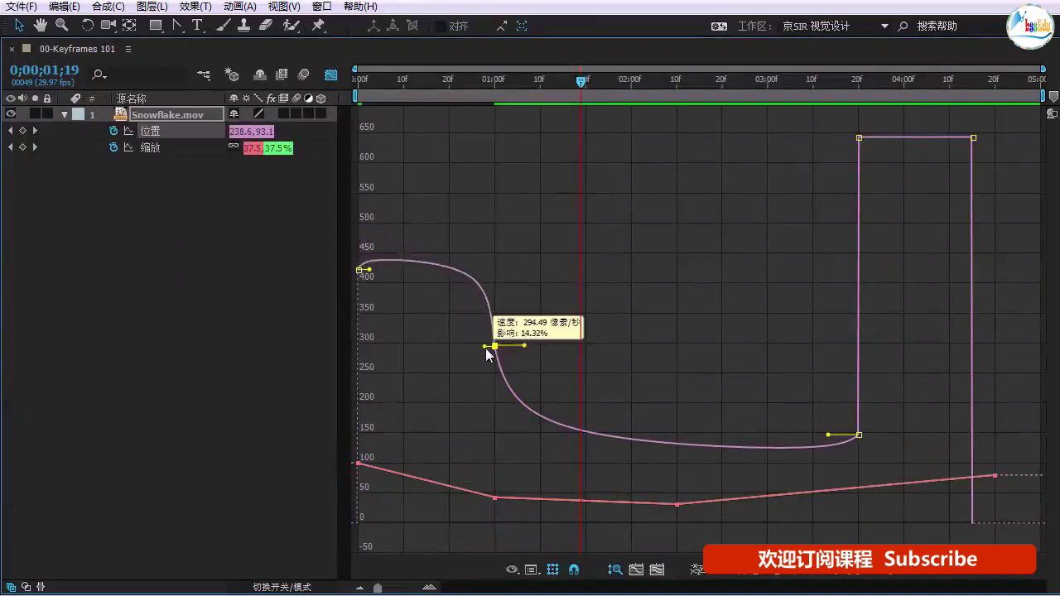
{"action": "left_click_drag", "start_coordinate": [479, 349], "coordinate": [538, 343]}
{"action": "key", "text": "grave"}
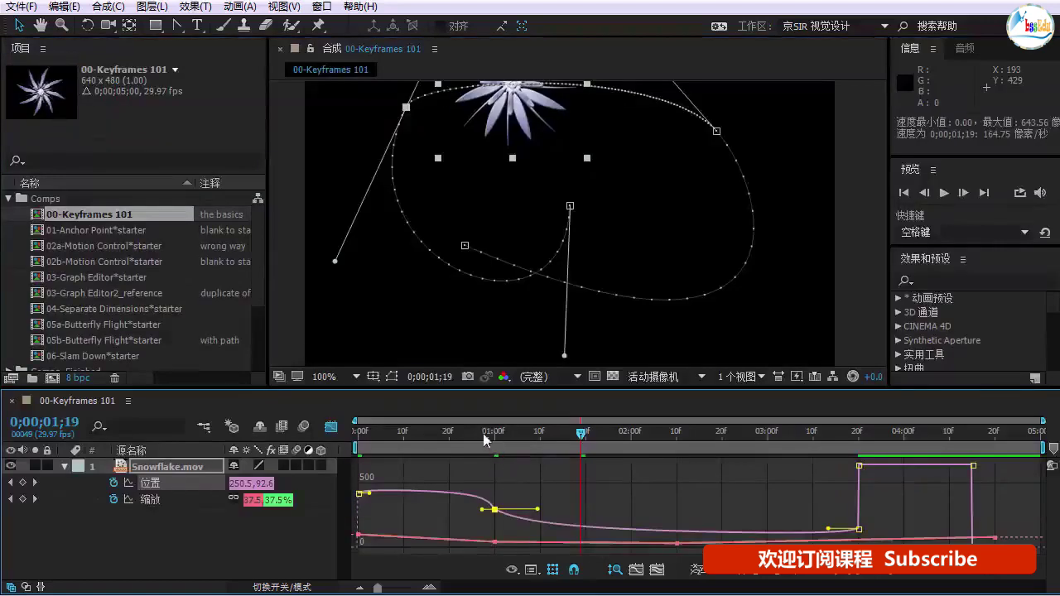
Step: Preview the result, then open Keyframe Velocity for the one-second Position keyframe
{"action": "left_click", "coordinate": [454, 432]}
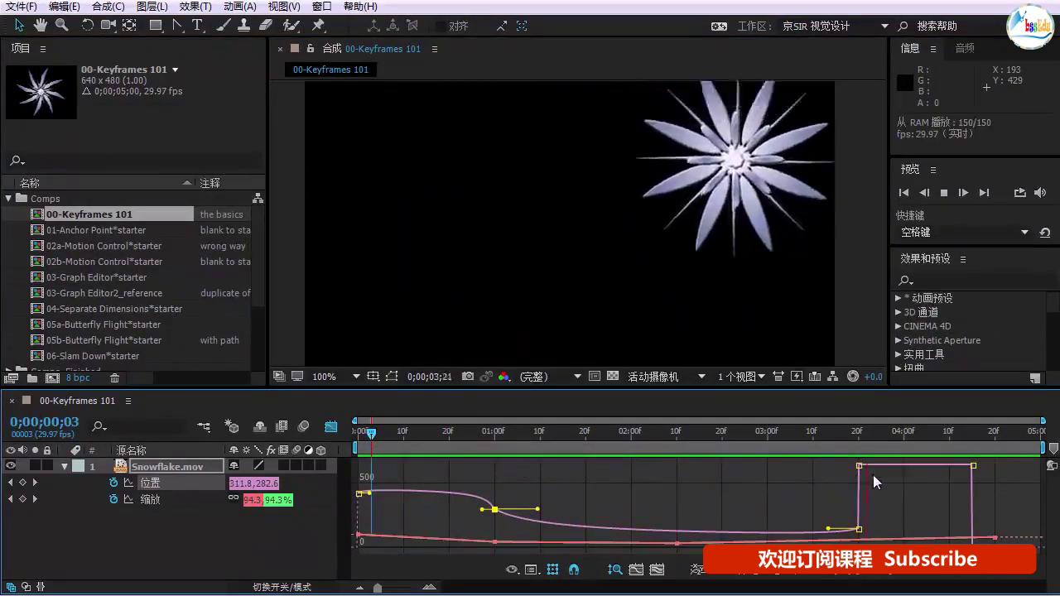
{"action": "key", "text": "space"}
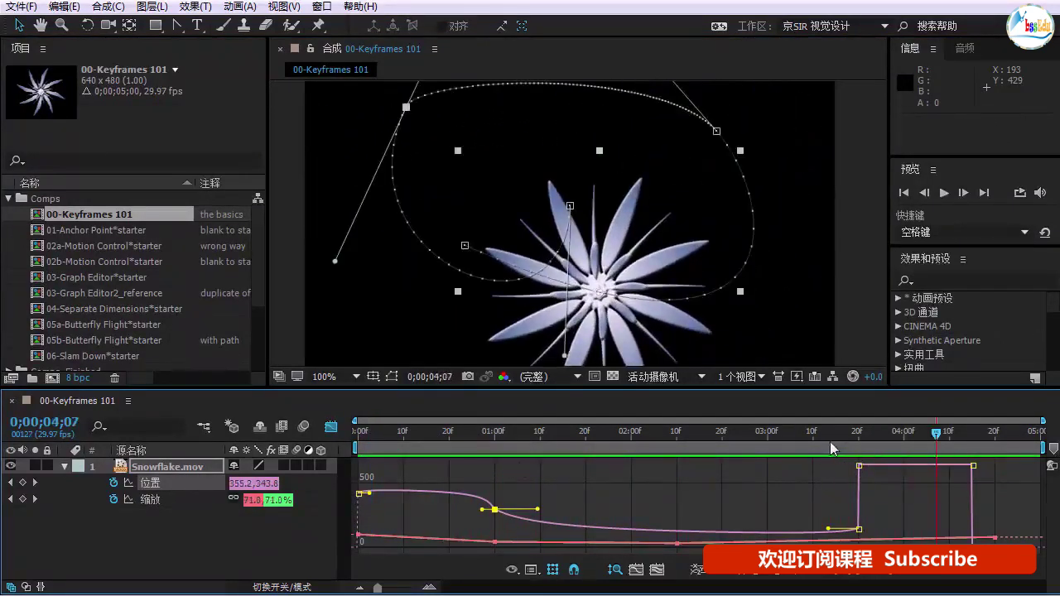
{"action": "left_click", "coordinate": [830, 442]}
{"action": "left_click", "coordinate": [466, 436]}
{"action": "left_click_drag", "start_coordinate": [467, 436], "coordinate": [478, 446]}
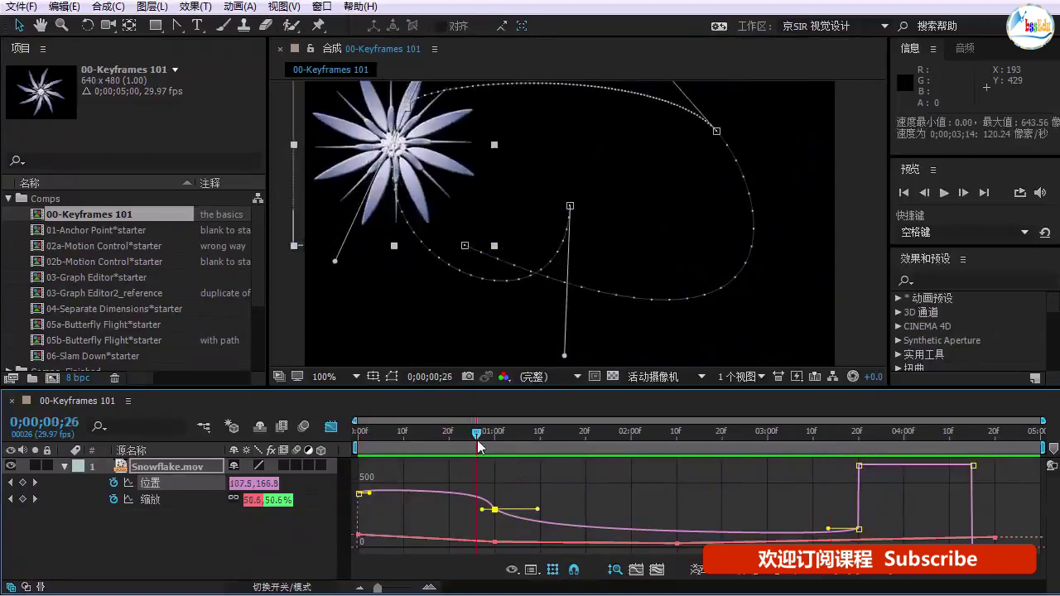
{"action": "left_click", "coordinate": [331, 428]}
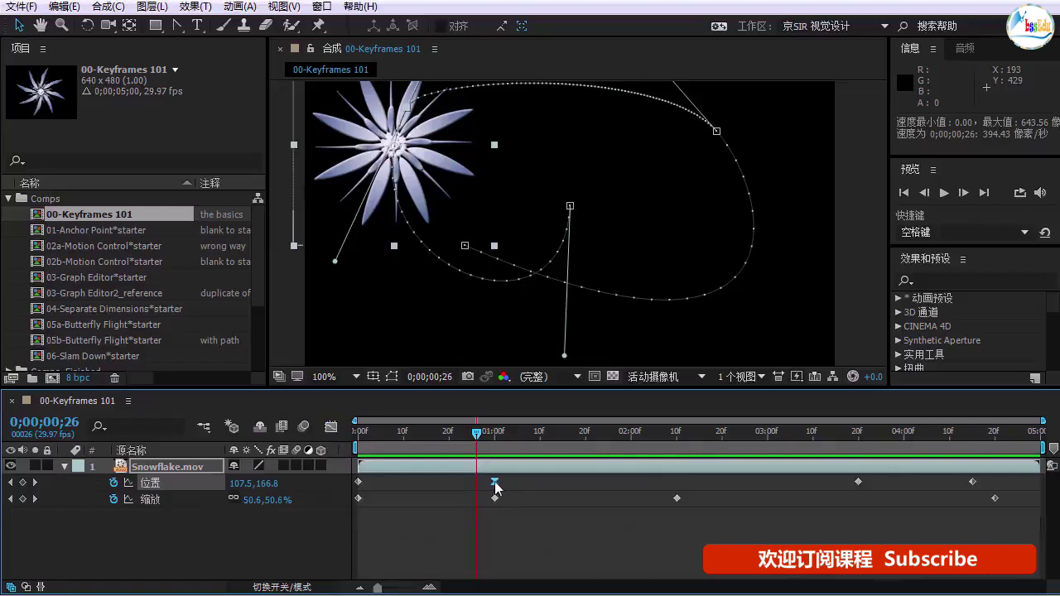
{"action": "key", "text": "ctrl+shift+k"}
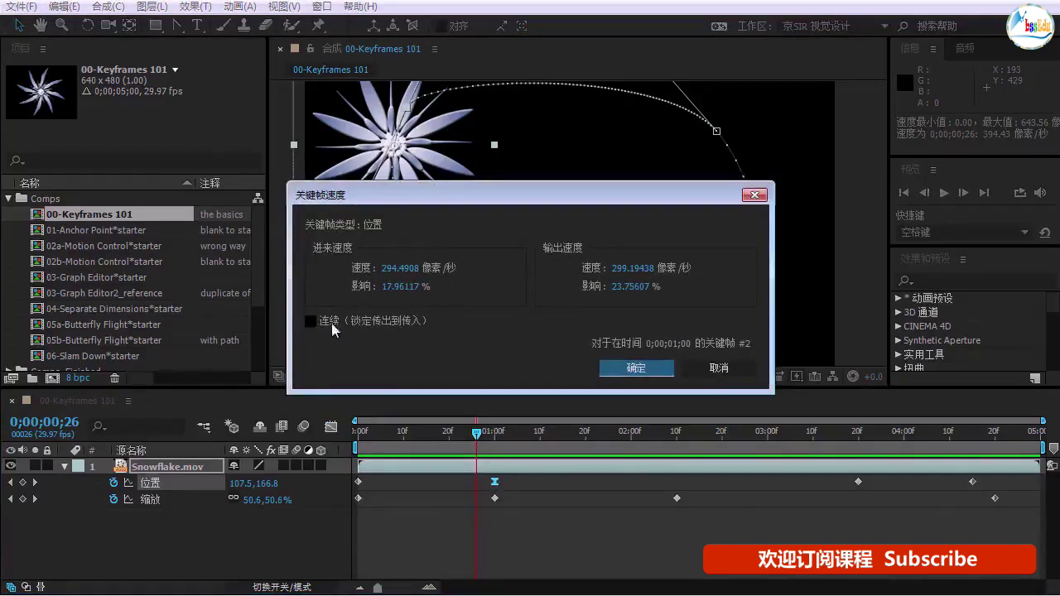
Step: Enable Continuous so outgoing speed matches the incoming 294.4908 px/s, then reshow the graph
{"action": "left_click", "coordinate": [309, 321]}
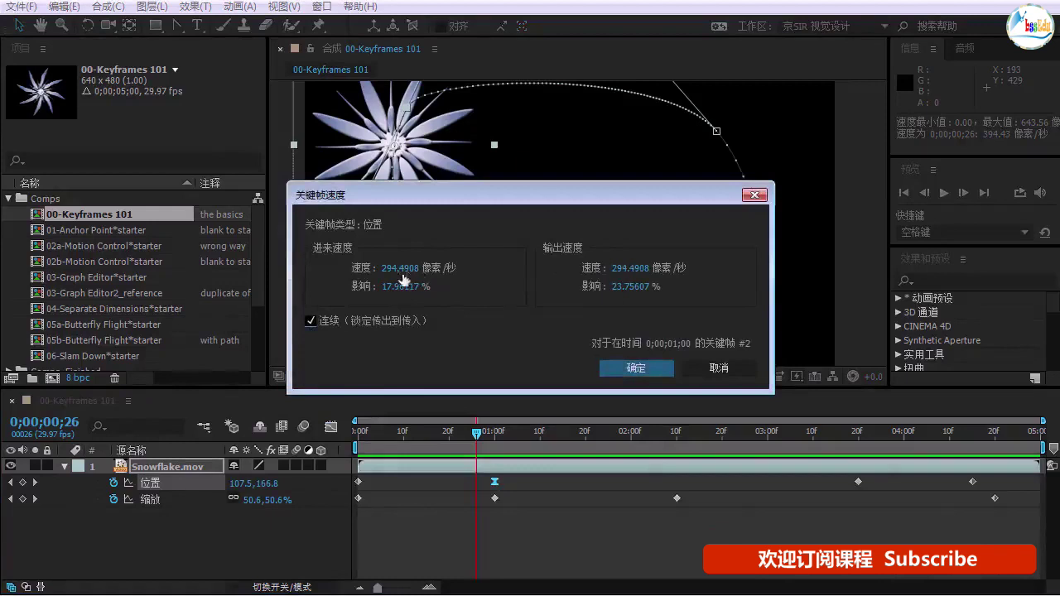
{"action": "left_click", "coordinate": [651, 370]}
{"action": "left_click", "coordinate": [330, 427]}
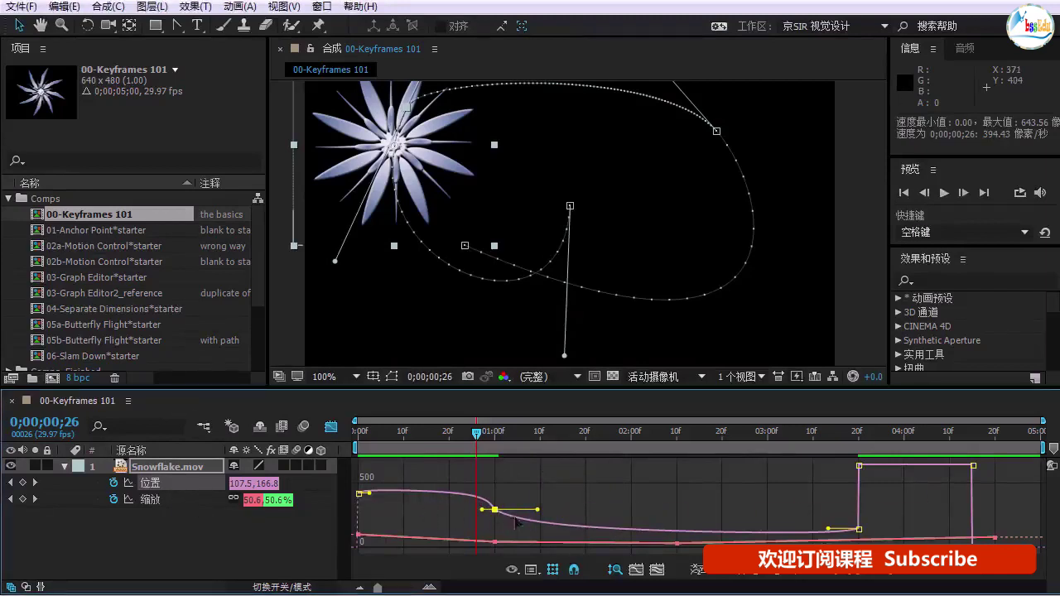
Step: Pull out Bezier handles on the one-second 43% Scale keyframe in the maximized Graph Editor
{"action": "key", "text": "grave"}
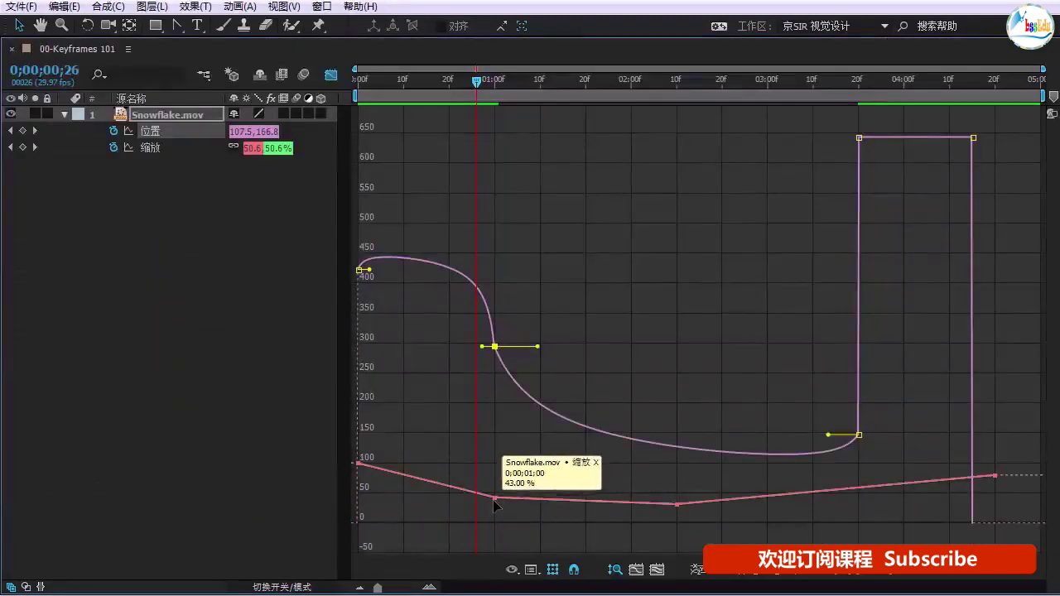
{"action": "left_click", "coordinate": [494, 498]}
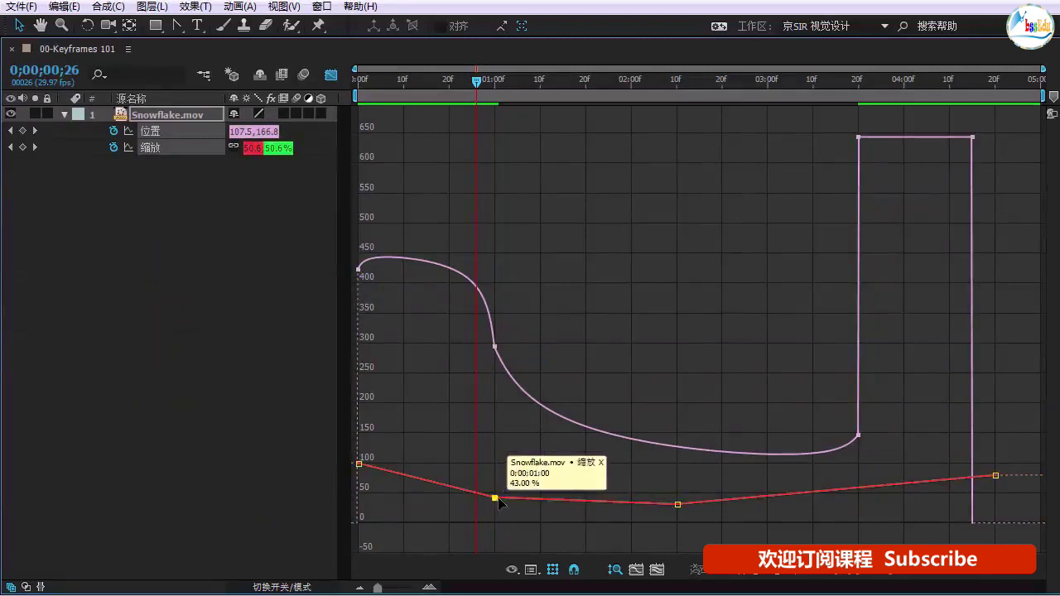
{"action": "mouse_move", "coordinate": [495, 499]}
{"action": "left_mouse_down"}
{"action": "mouse_move", "coordinate": [509, 499]}
{"action": "mouse_move", "coordinate": [497, 498]}
{"action": "left_mouse_up"}
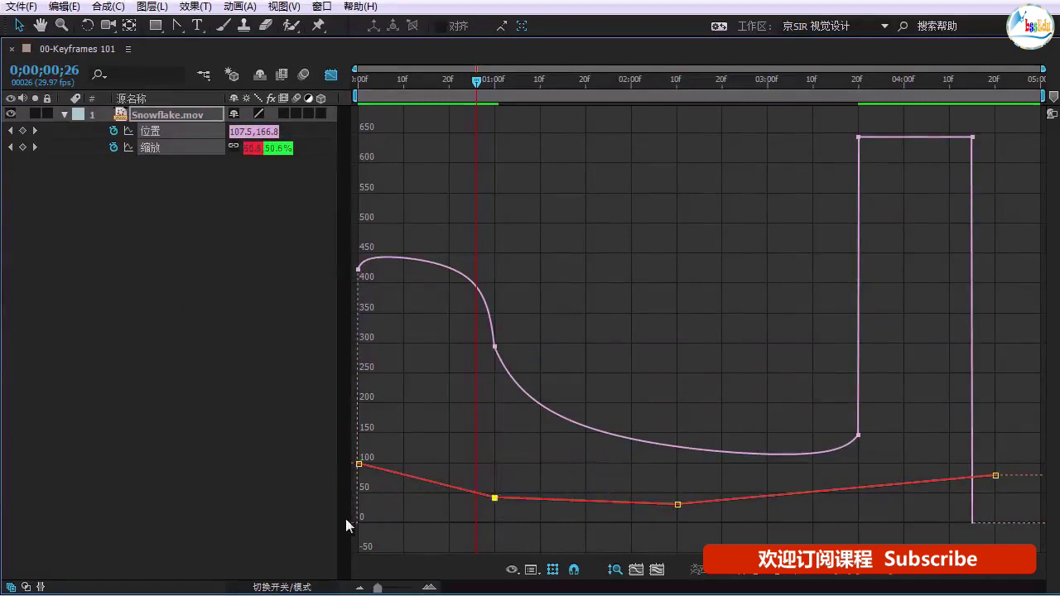
{"action": "left_click_drag", "start_coordinate": [499, 500], "coordinate": [543, 501]}
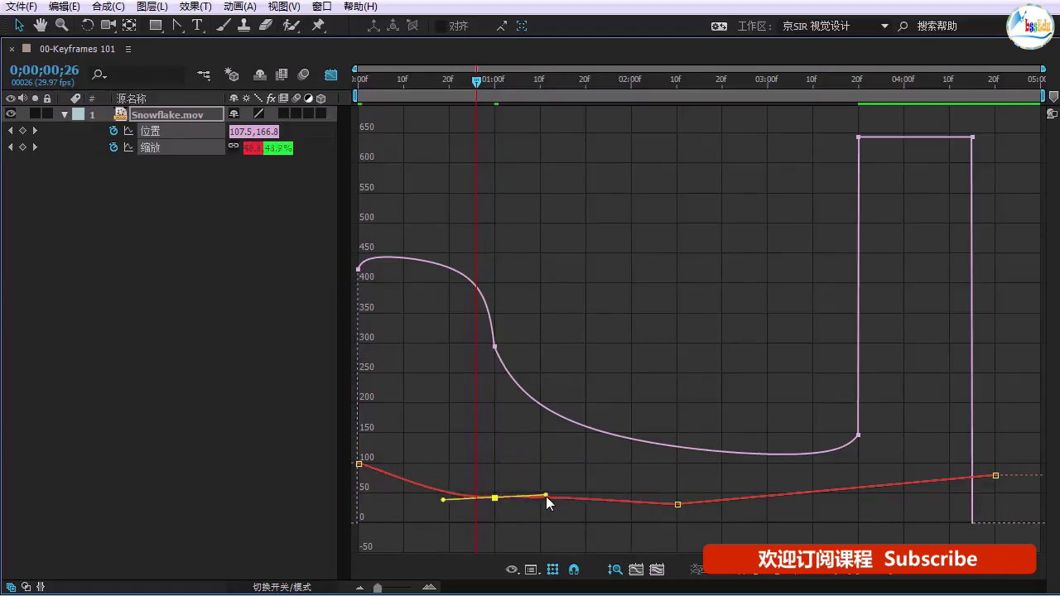
Step: Restore the layout and preview the eased snowflake twice from near the start, stopping at 4 seconds
{"action": "key", "text": "grave"}
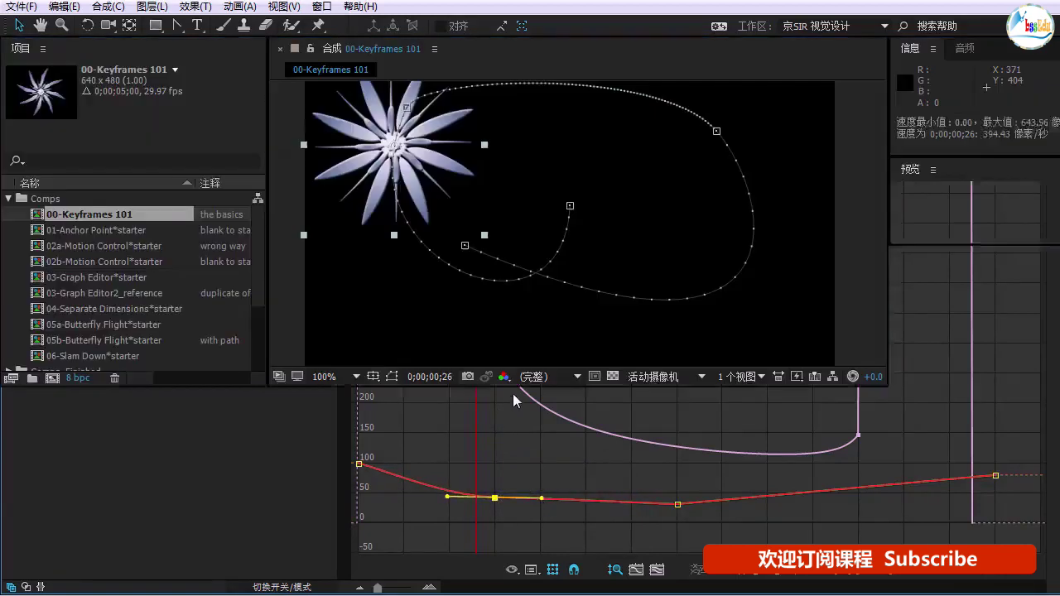
{"action": "left_click_drag", "start_coordinate": [445, 436], "coordinate": [422, 437]}
{"action": "key", "text": "space"}
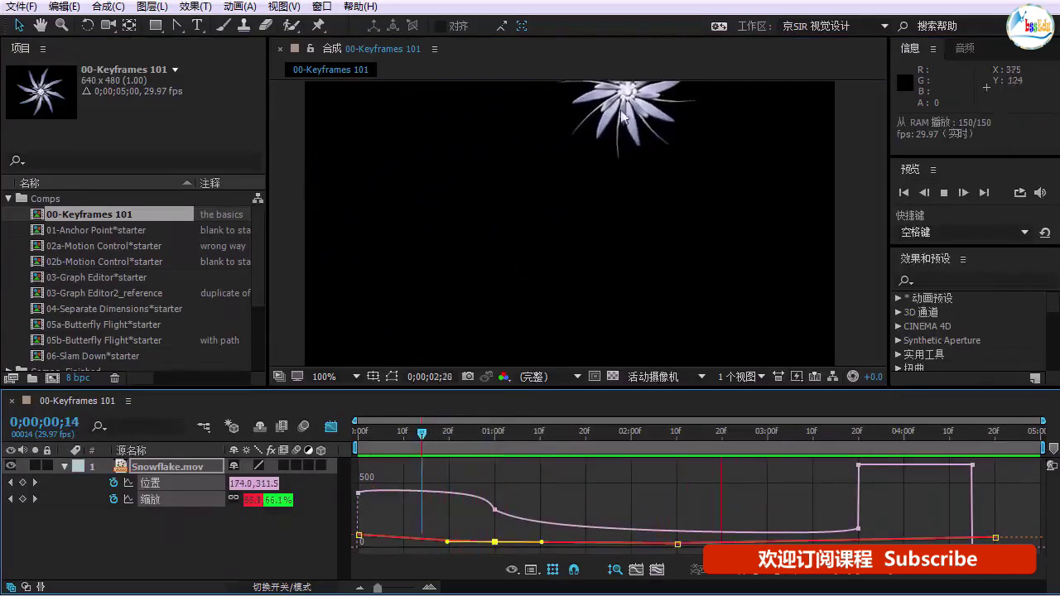
{"action": "key", "text": "space"}
{"action": "left_click", "coordinate": [431, 433]}
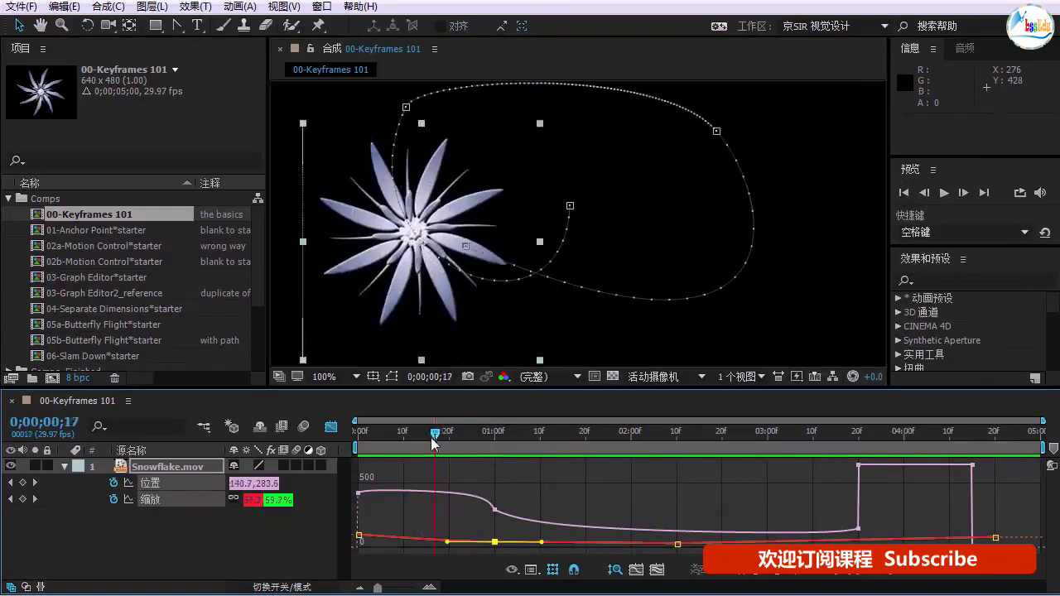
{"action": "key", "text": "space"}
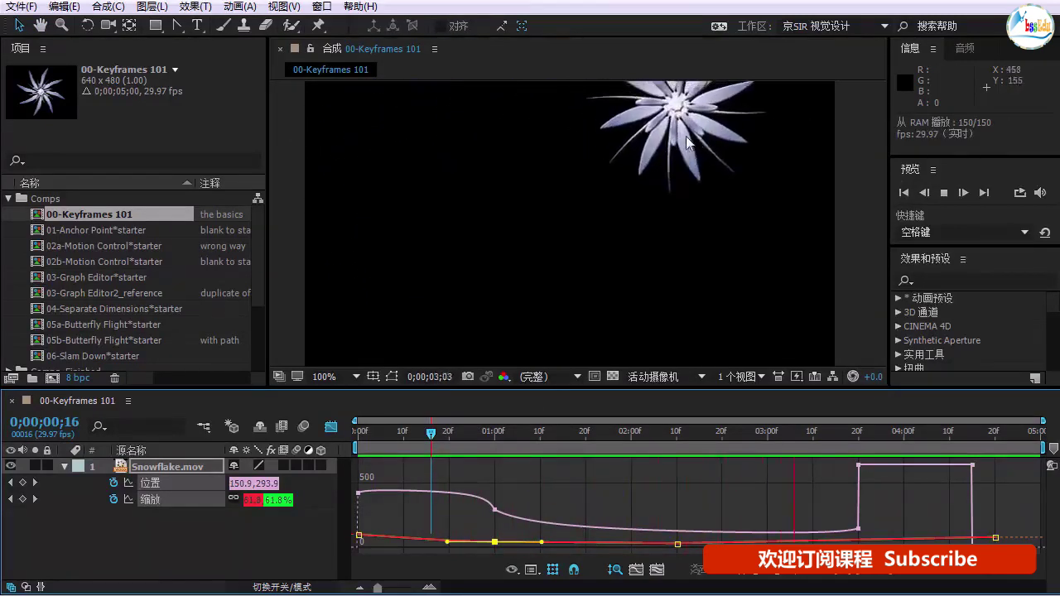
{"action": "key", "text": "space"}
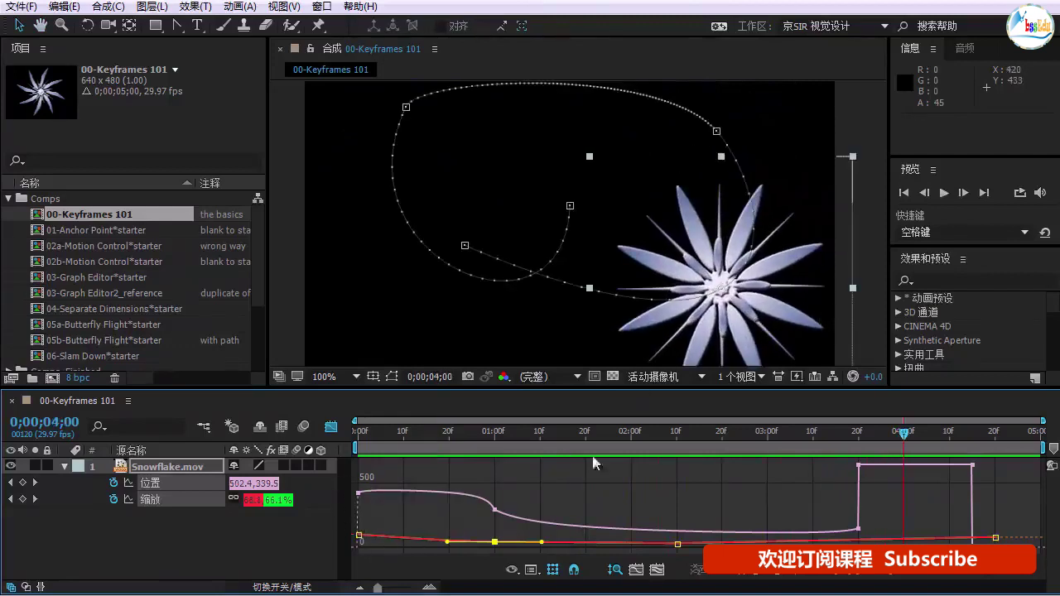
Step: Preview the snowflake's motion around 3;06 in the keyframe view
{"action": "left_click", "coordinate": [331, 430]}
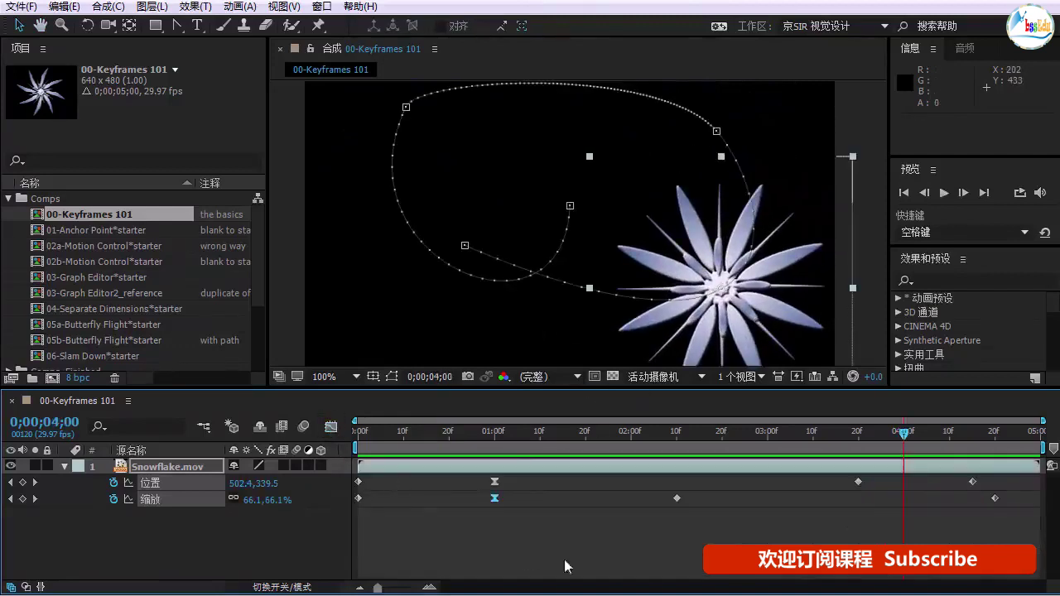
{"action": "left_click", "coordinate": [794, 433]}
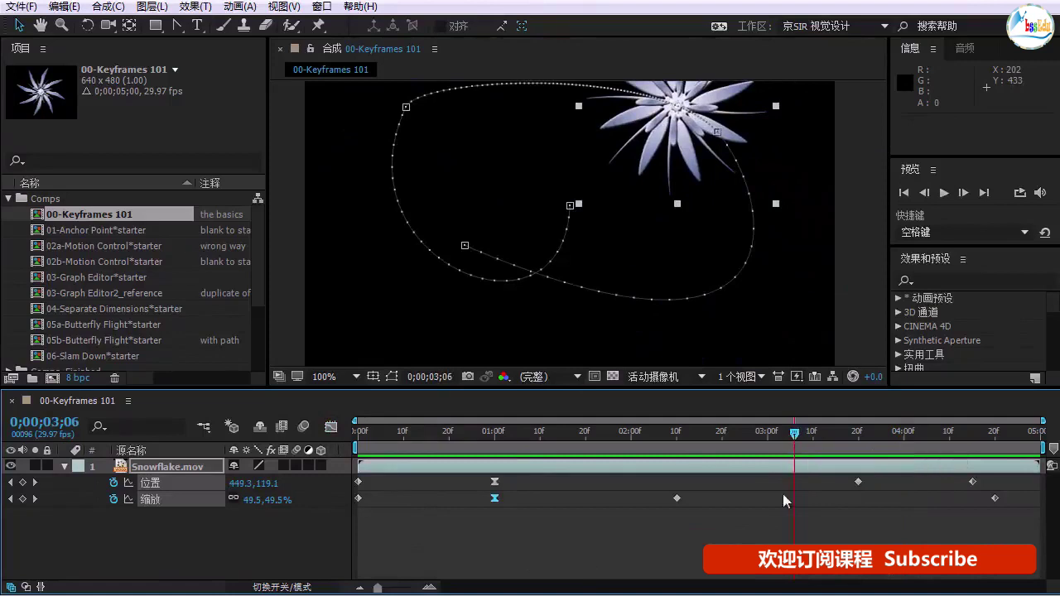
{"action": "key", "text": "space"}
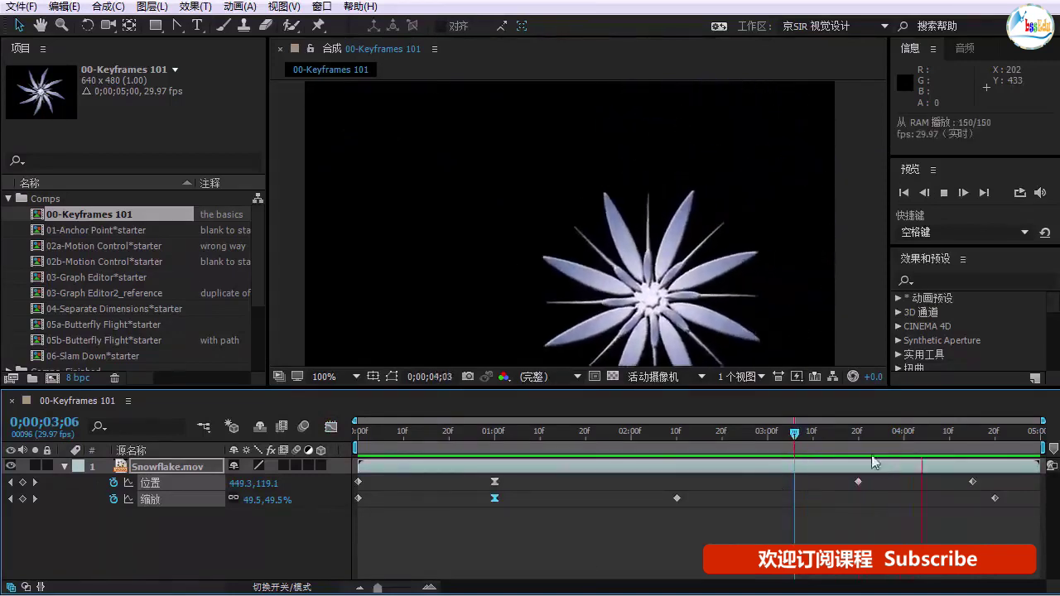
{"action": "left_click", "coordinate": [756, 434]}
{"action": "left_click", "coordinate": [784, 430]}
{"action": "key", "text": "space"}
{"action": "key", "text": "space"}
{"action": "left_click", "coordinate": [804, 432]}
Step: Convert the 3;20 Position keyframe to auto Bezier and show its value graph
{"action": "left_click", "coordinate": [858, 482]}
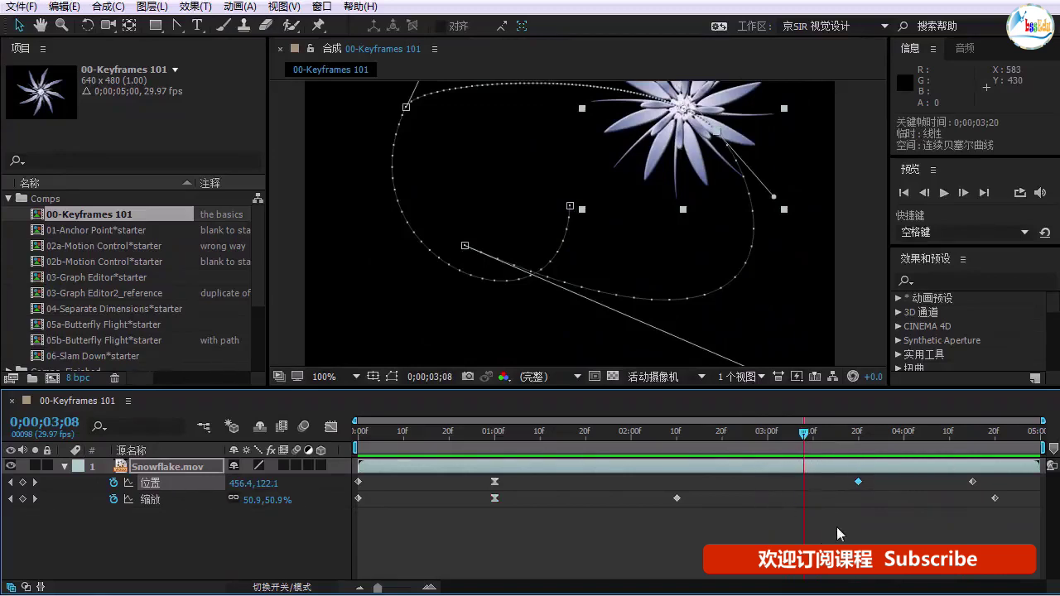
{"action": "left_click", "coordinate": [857, 485], "text": "ctrl"}
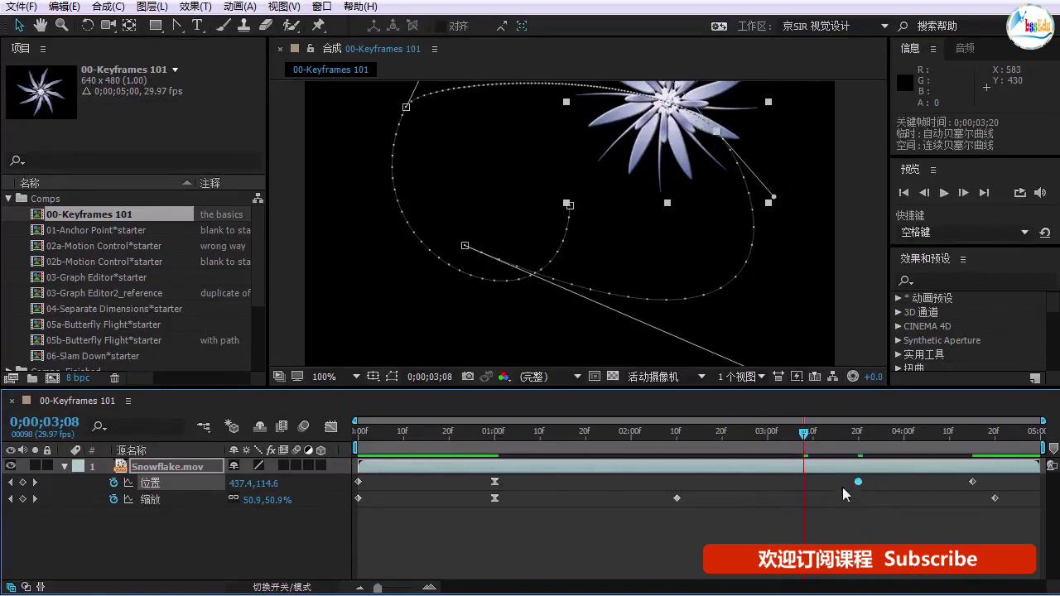
{"action": "left_click", "coordinate": [331, 426]}
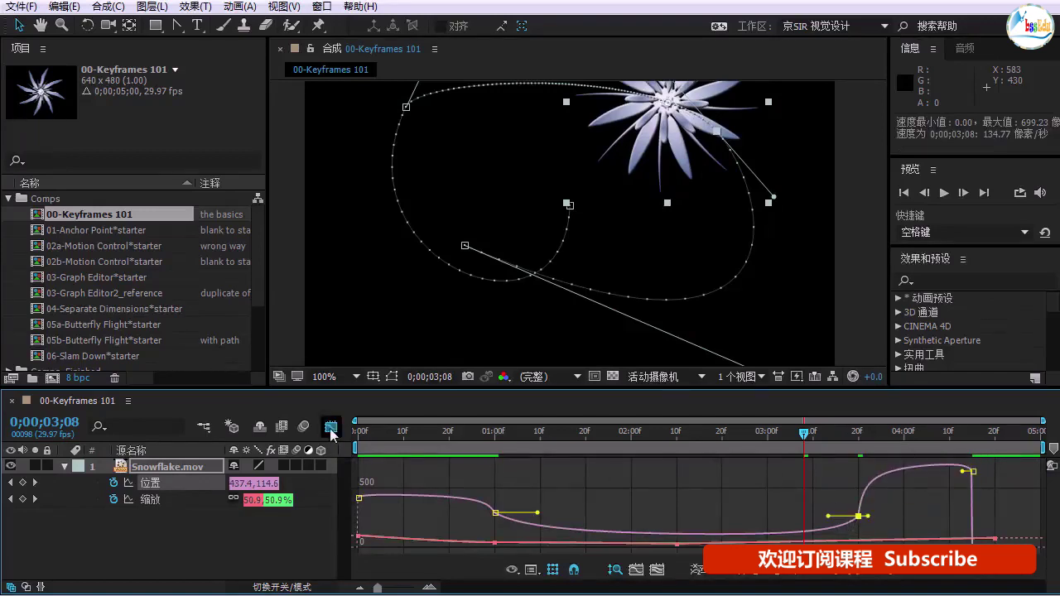
Step: Ease the 3;20 Position keyframe at 16.67% influence in and out, then preview from 3;01
{"action": "key", "text": "shift+F3"}
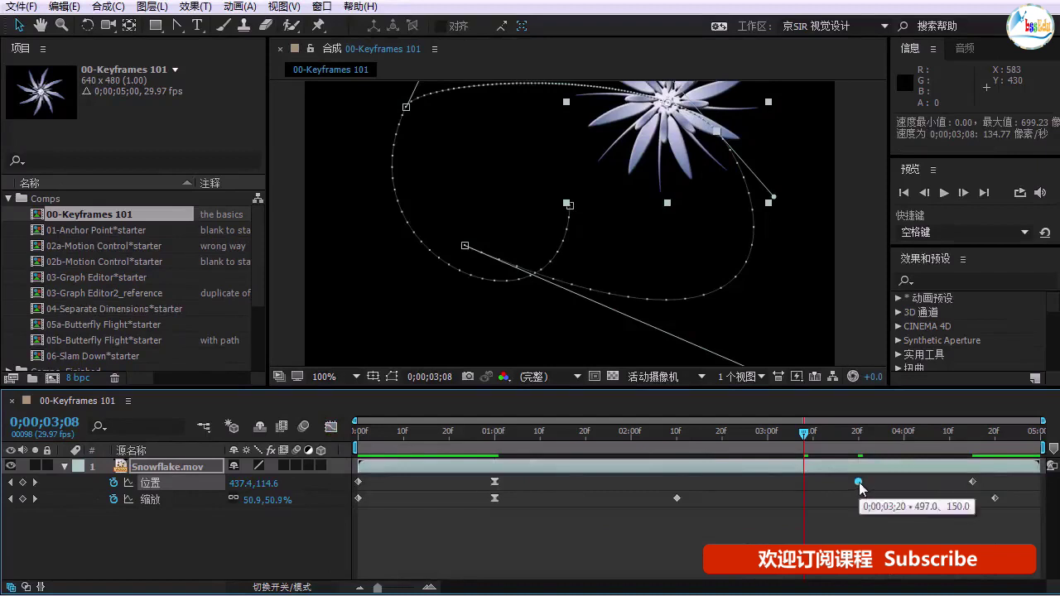
{"action": "key", "text": "ctrl+shift+k"}
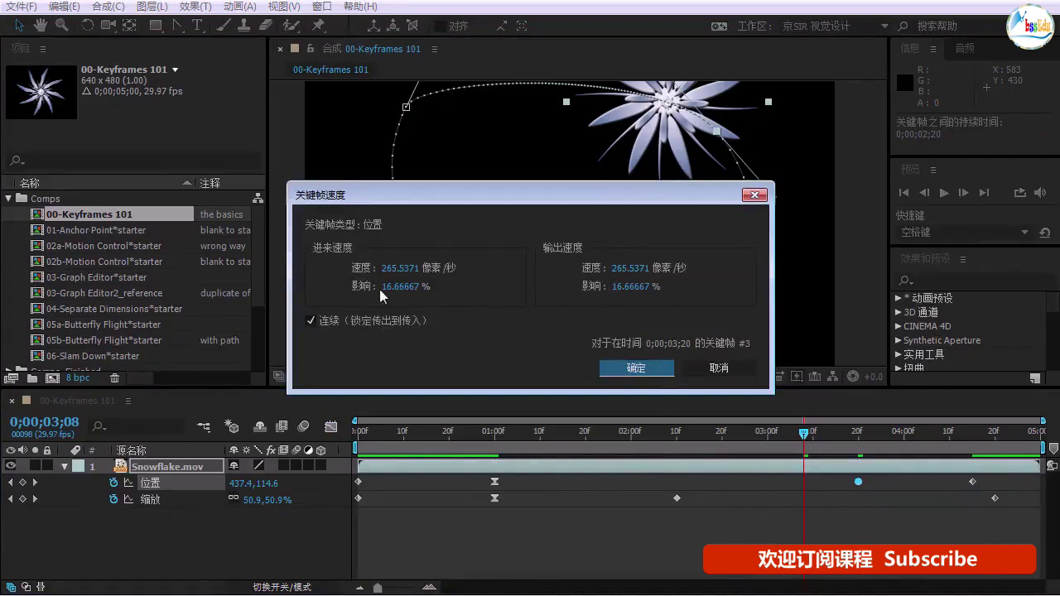
{"action": "left_click", "coordinate": [634, 367]}
{"action": "left_click", "coordinate": [773, 433]}
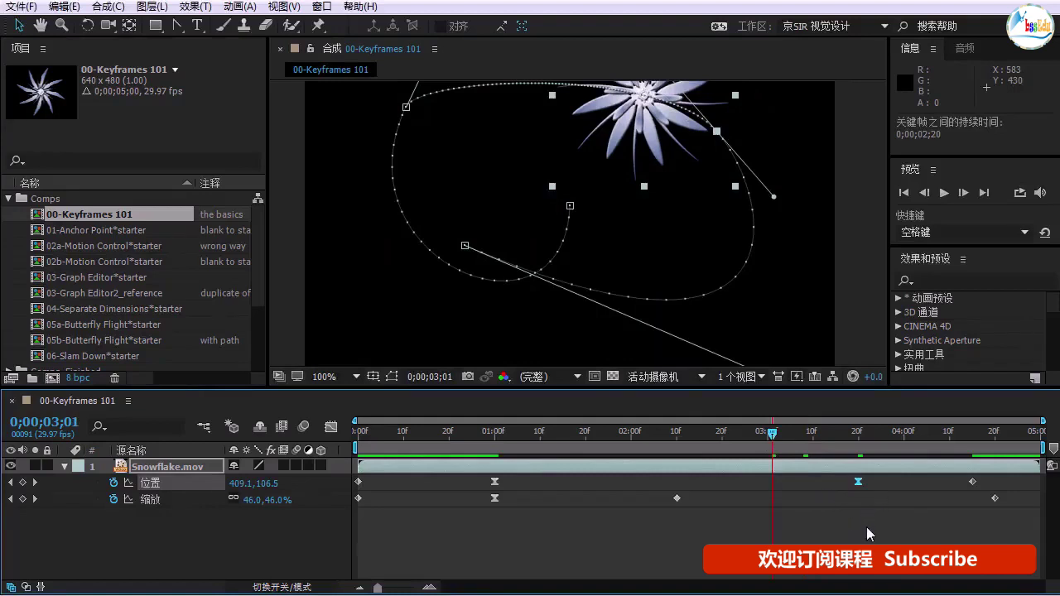
{"action": "key", "text": "space"}
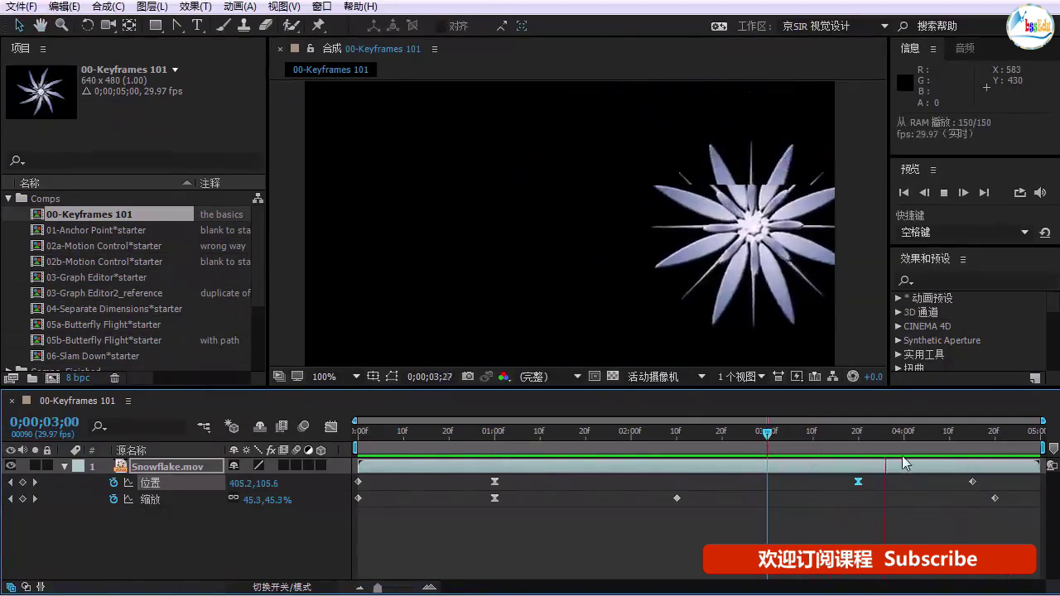
Step: Undo the ease on the 3;20 Position keyframe and make it auto Bezier again
{"action": "key", "text": "space"}
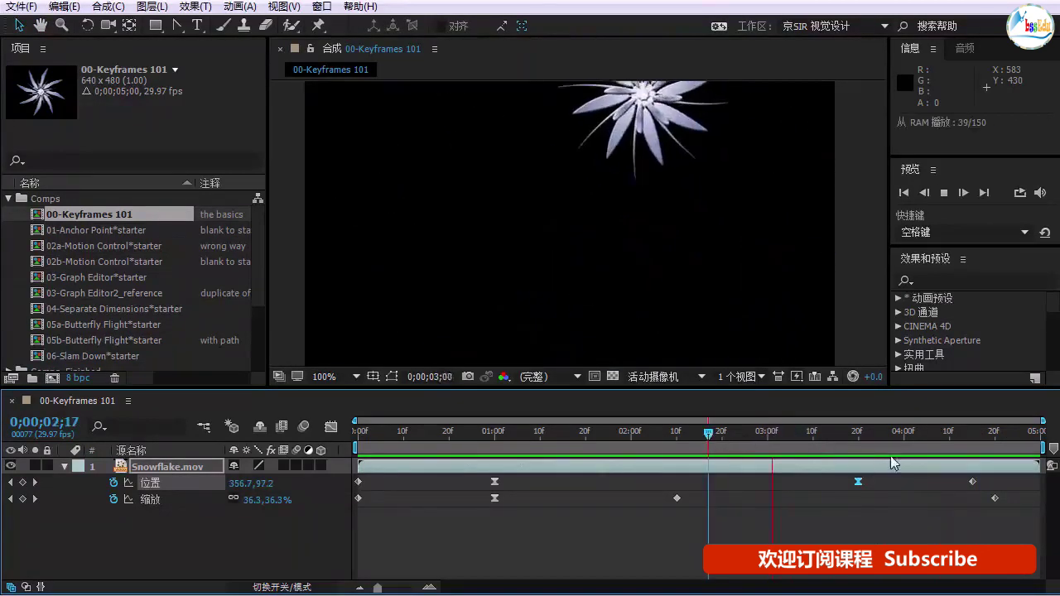
{"action": "key", "text": "space"}
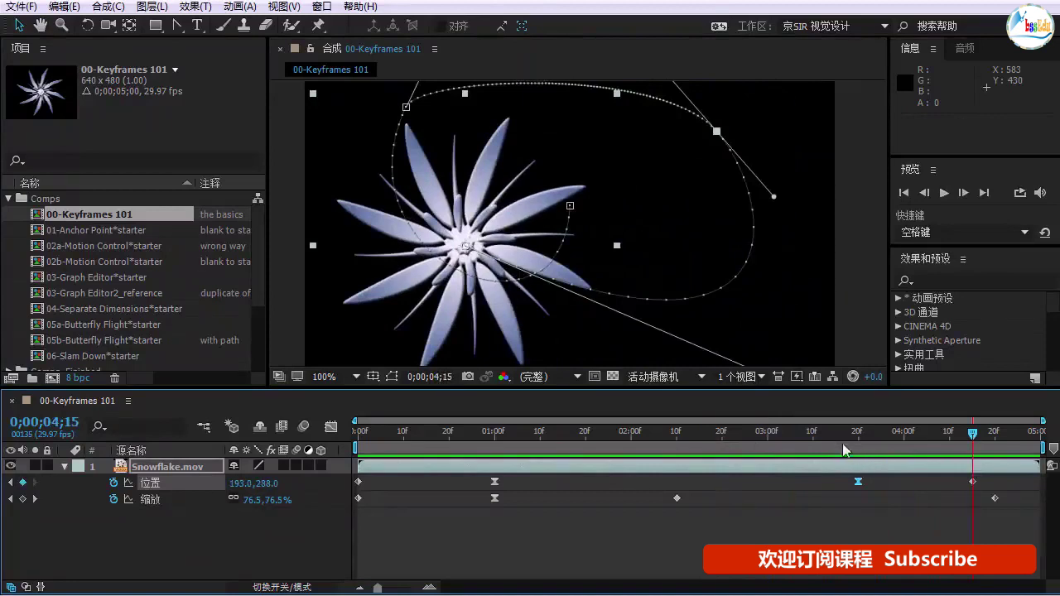
{"action": "left_click", "coordinate": [826, 438]}
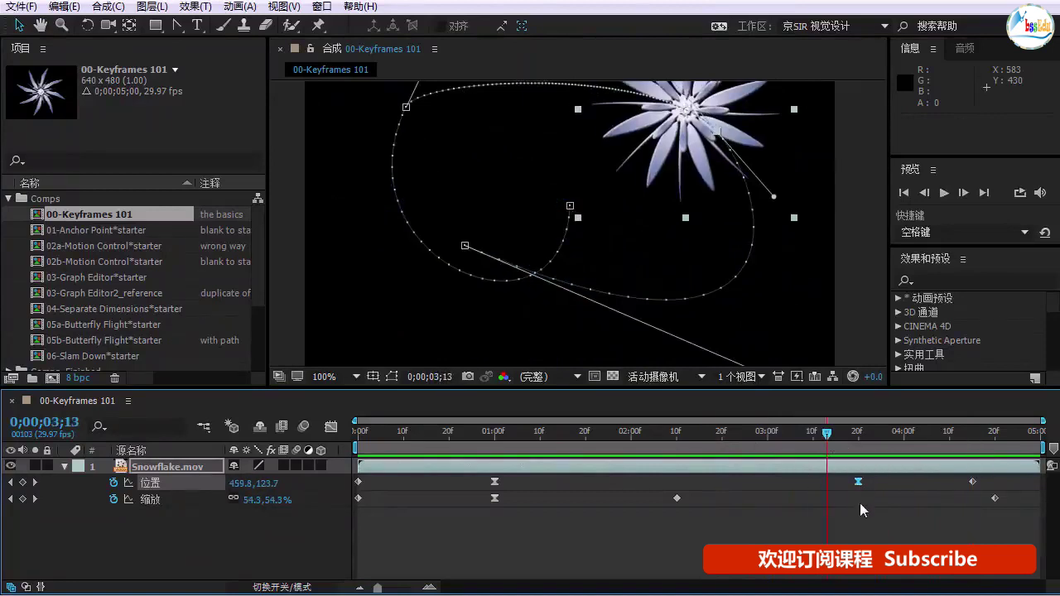
{"action": "key", "text": "ctrl+z"}
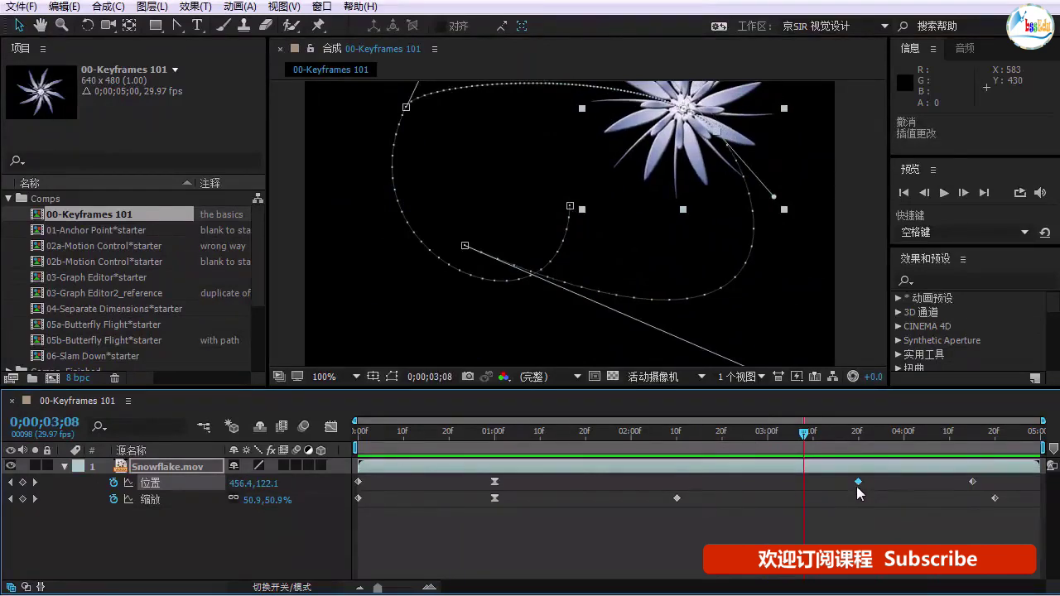
{"action": "left_click", "coordinate": [858, 481], "text": "ctrl"}
Step: Preview the auto Bezier motion, then show the speed graph maximized to fill the window
{"action": "key", "text": "space"}
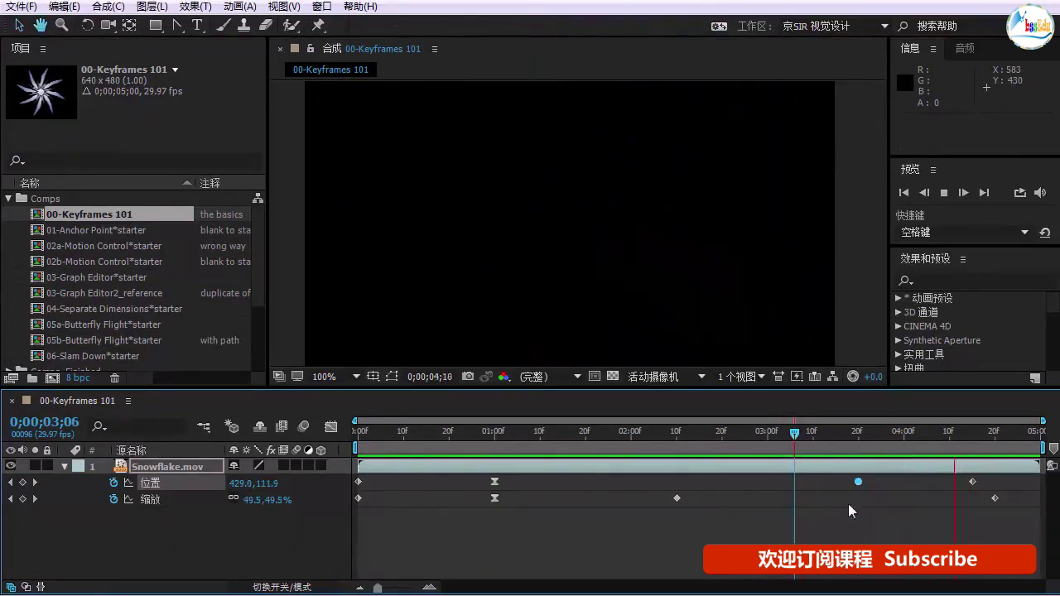
{"action": "key", "text": "space"}
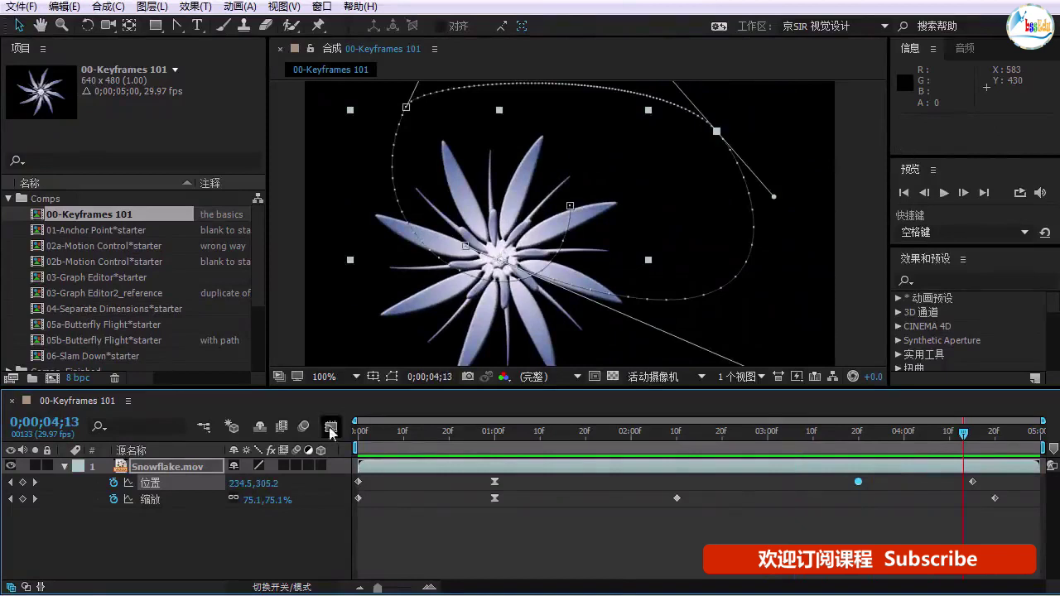
{"action": "left_click", "coordinate": [331, 429]}
{"action": "key", "text": "grave"}
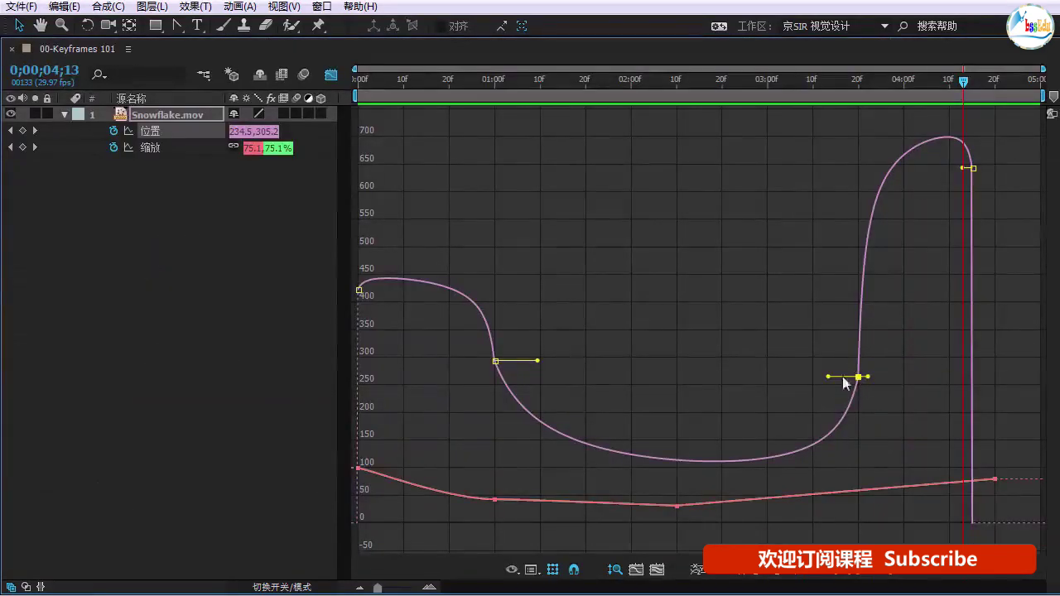
Step: Try a hold on the 3;20 keyframe, return it to auto Bezier, and restore the panel size
{"action": "left_click", "coordinate": [859, 82]}
{"action": "mouse_move", "coordinate": [862, 381]}
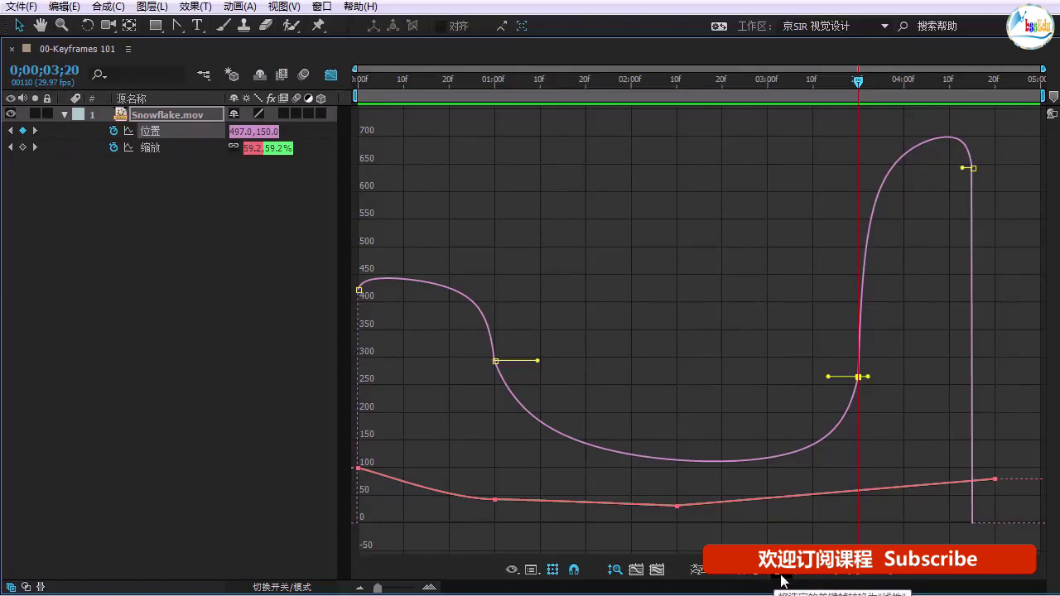
{"action": "left_click", "coordinate": [781, 581]}
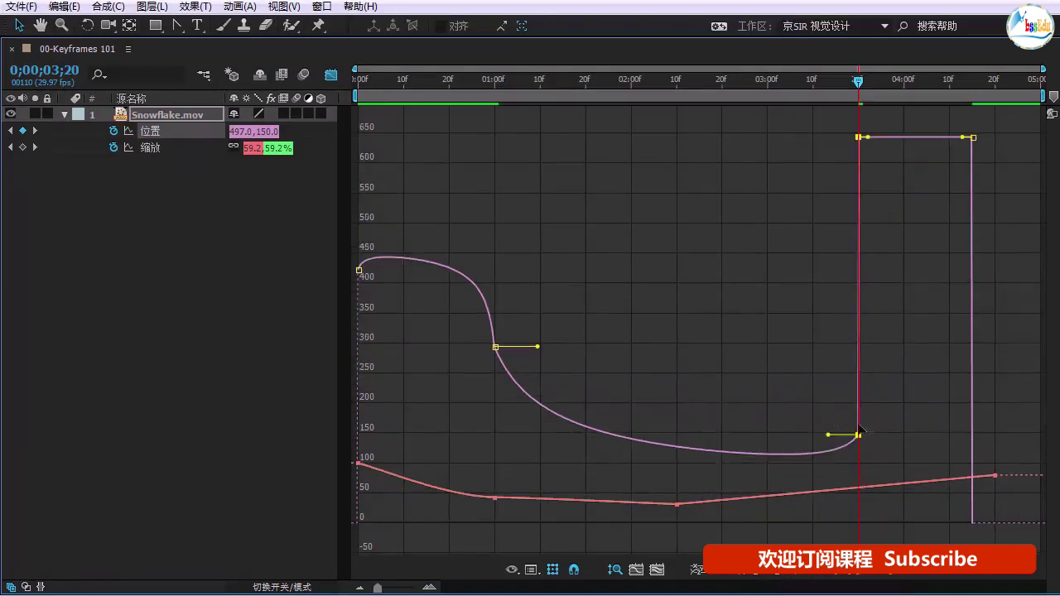
{"action": "left_click", "coordinate": [808, 83]}
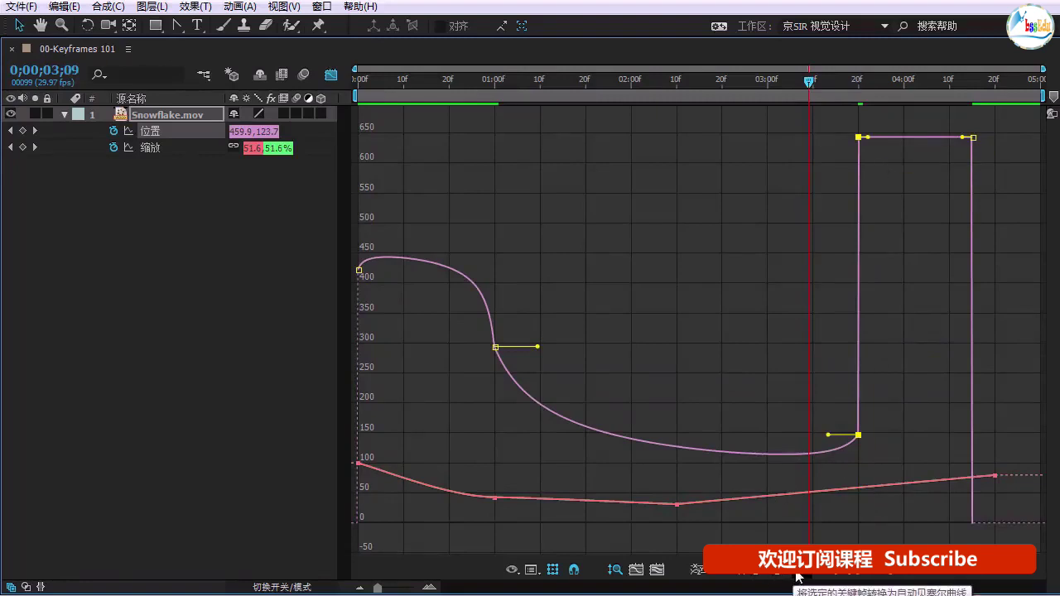
{"action": "left_click", "coordinate": [797, 577]}
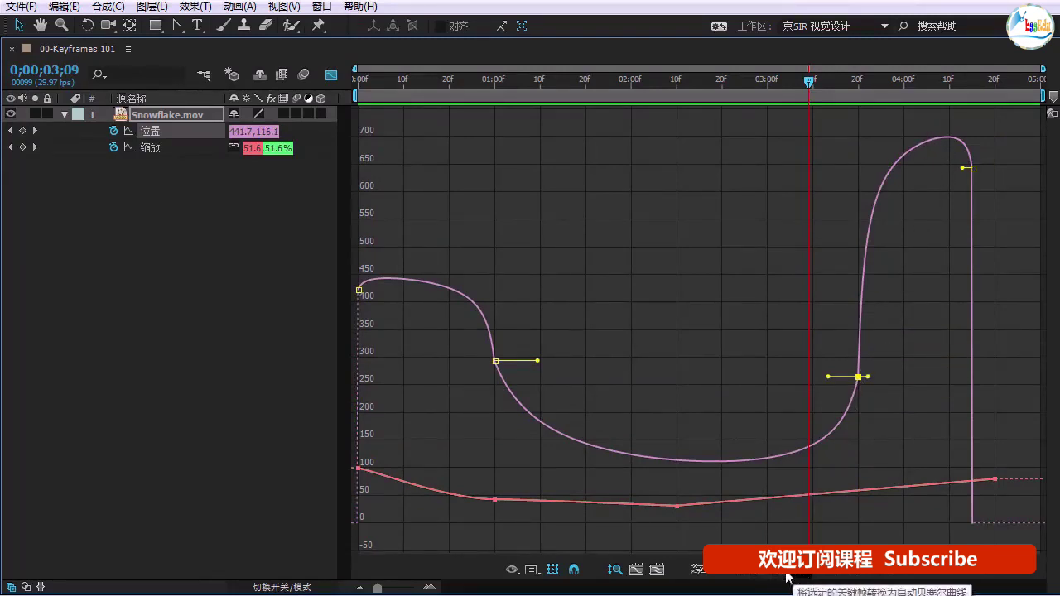
{"action": "left_click", "coordinate": [743, 577]}
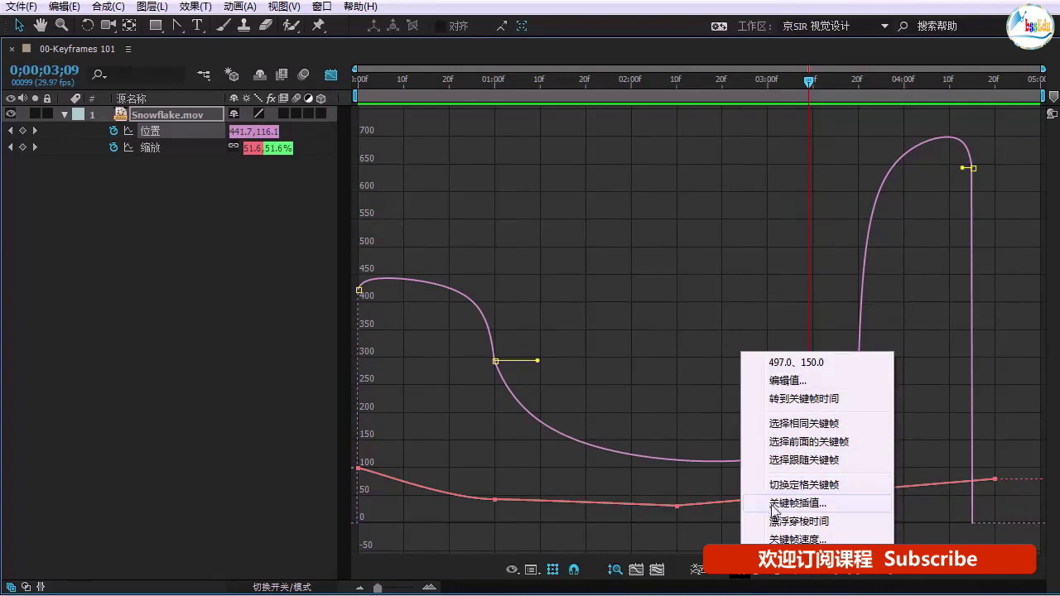
{"action": "key", "text": "Escape"}
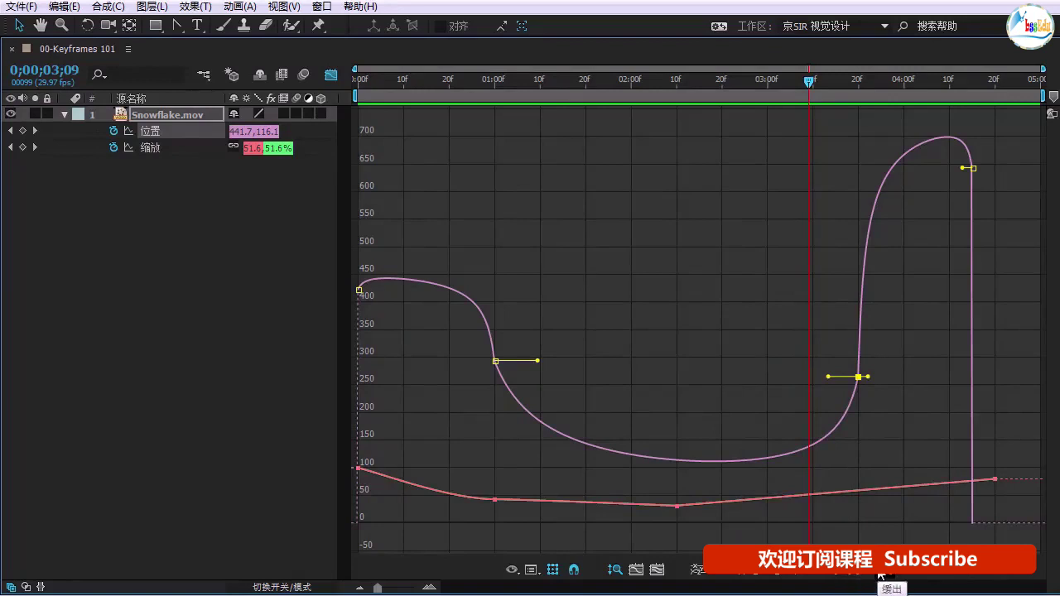
{"action": "key", "text": "grave"}
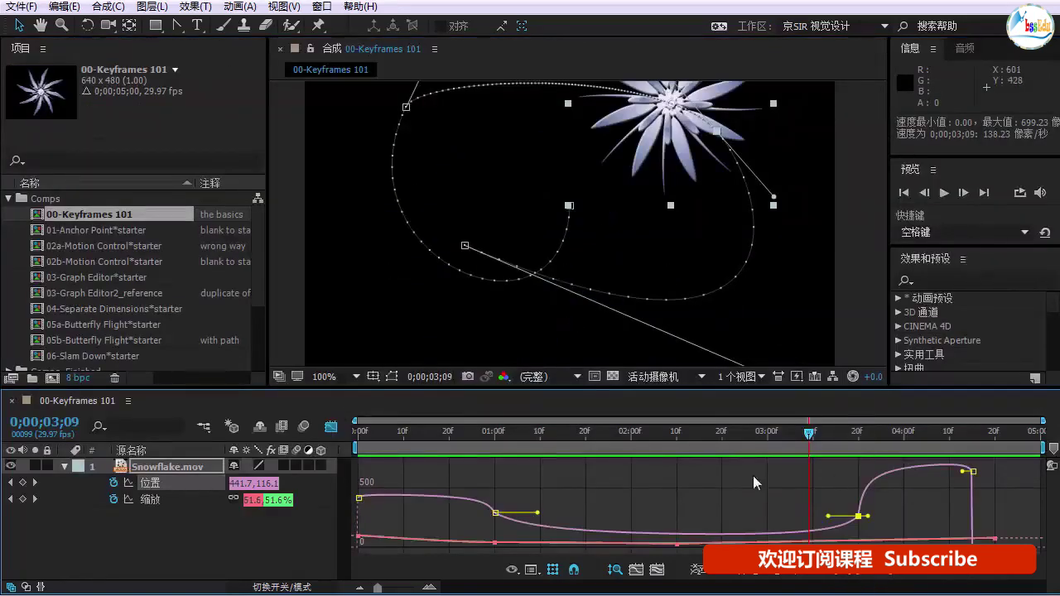
Step: Preview the animation from 3;17 and again from the start, with the layer deselected
{"action": "left_click", "coordinate": [332, 428]}
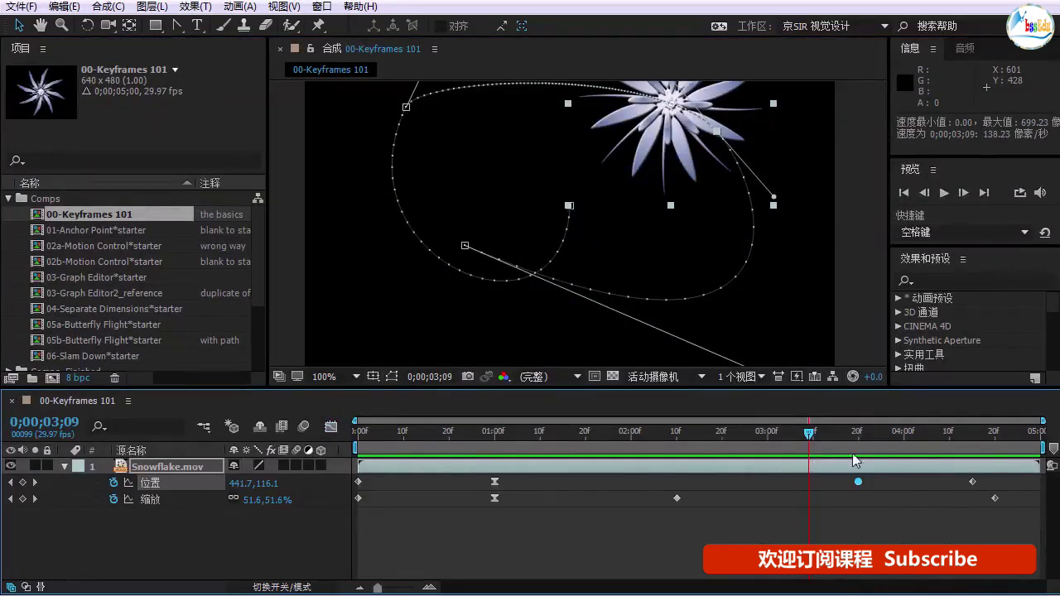
{"action": "left_click", "coordinate": [845, 432]}
{"action": "left_click", "coordinate": [860, 520]}
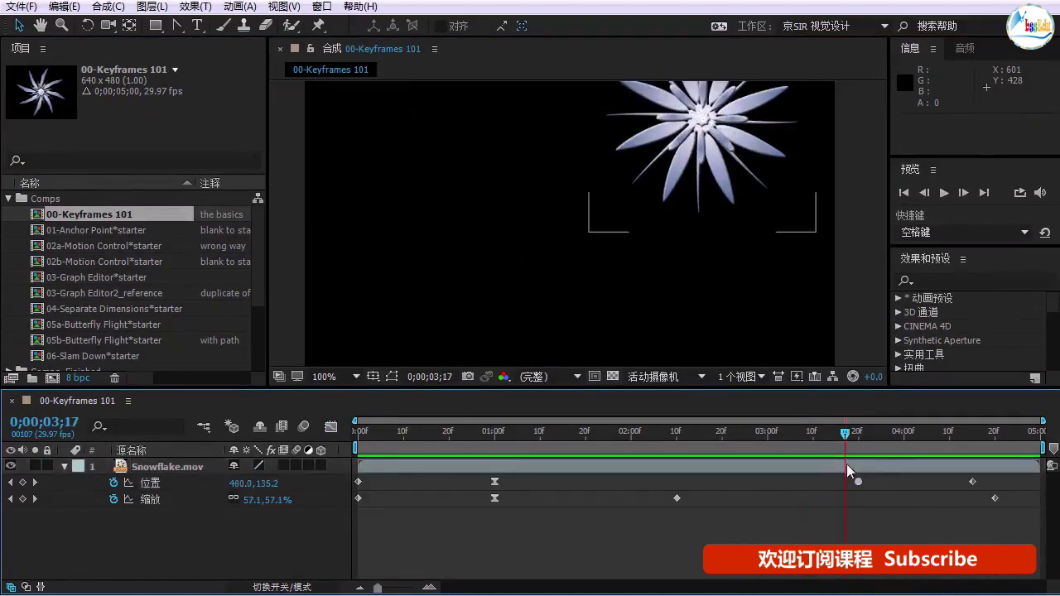
{"action": "key", "text": "space"}
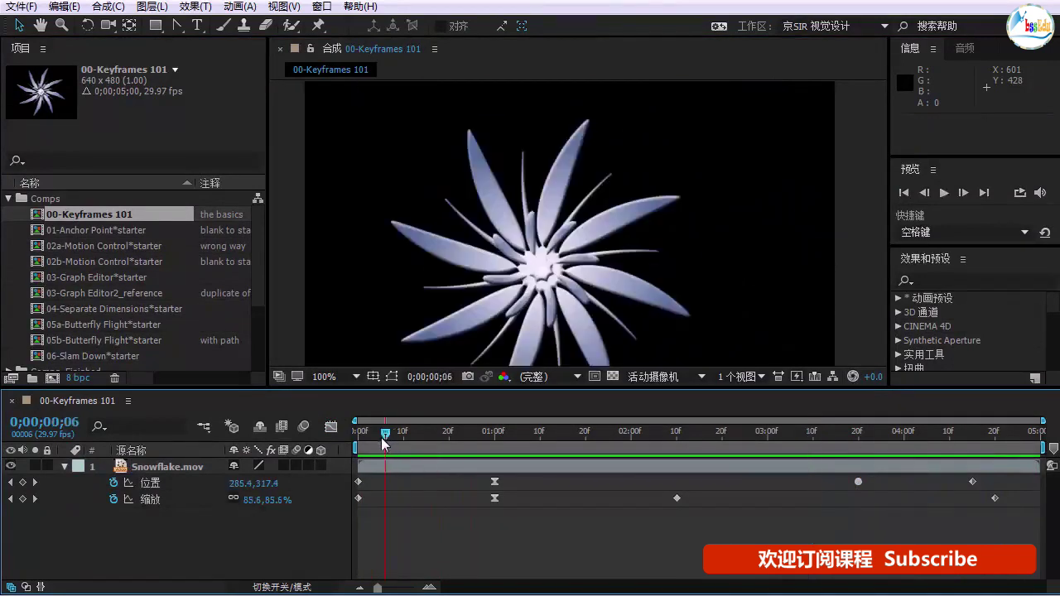
{"action": "left_click", "coordinate": [351, 432]}
{"action": "key", "text": "space"}
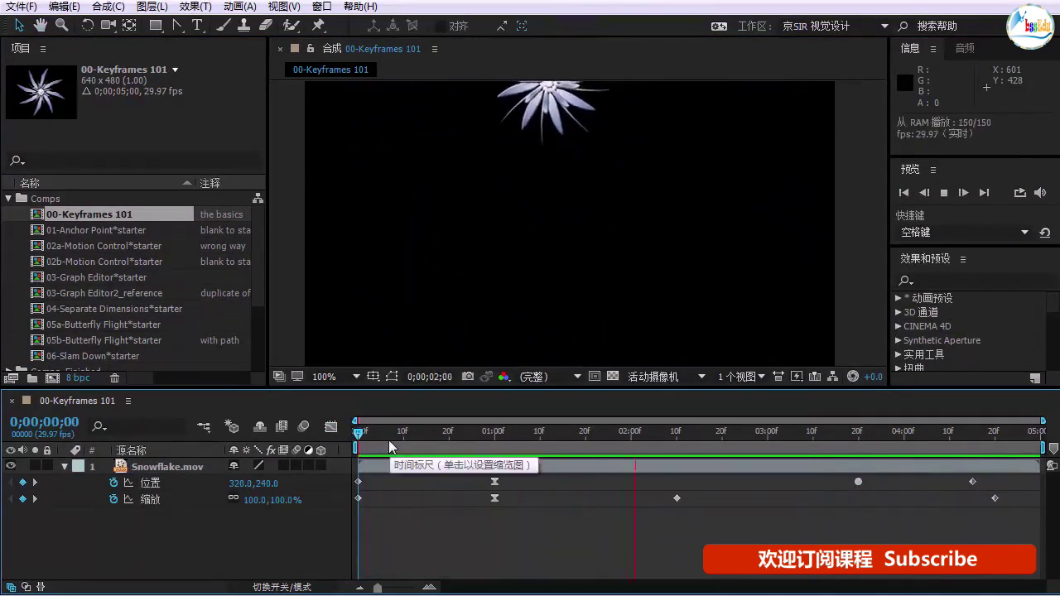
{"action": "key", "text": "space"}
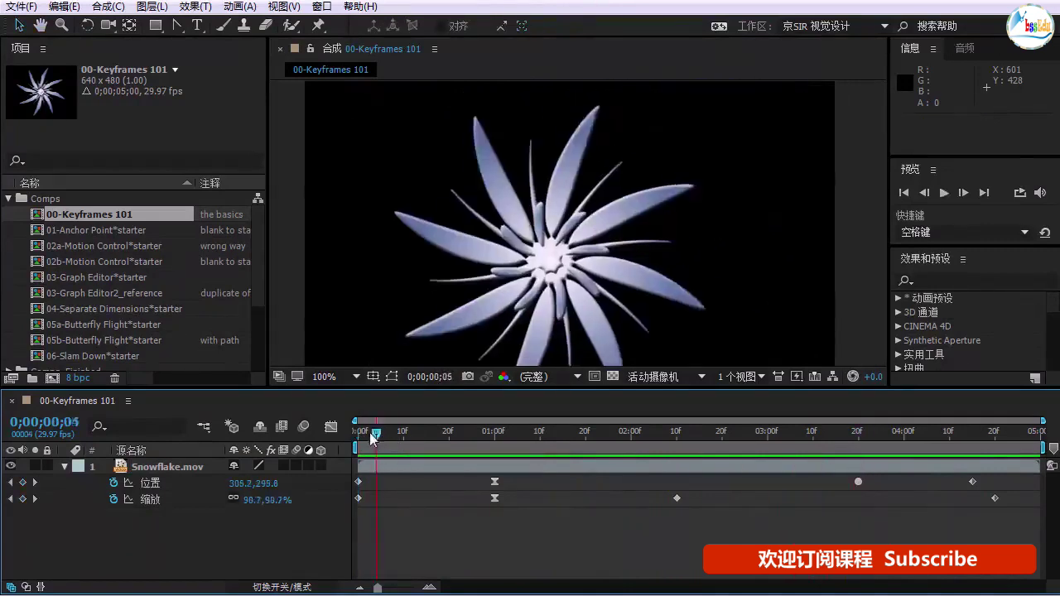
Step: Apply Easy Ease to the first Position keyframe at 0;00;00;00
{"action": "left_click", "coordinate": [360, 483]}
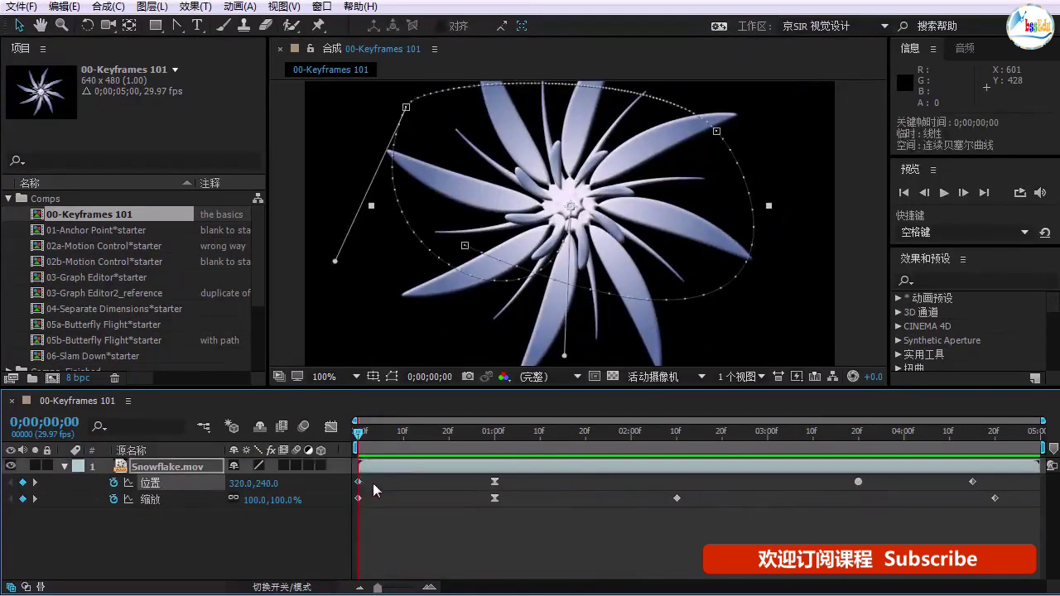
{"action": "right_click", "coordinate": [360, 483]}
{"action": "mouse_move", "coordinate": [406, 473]}
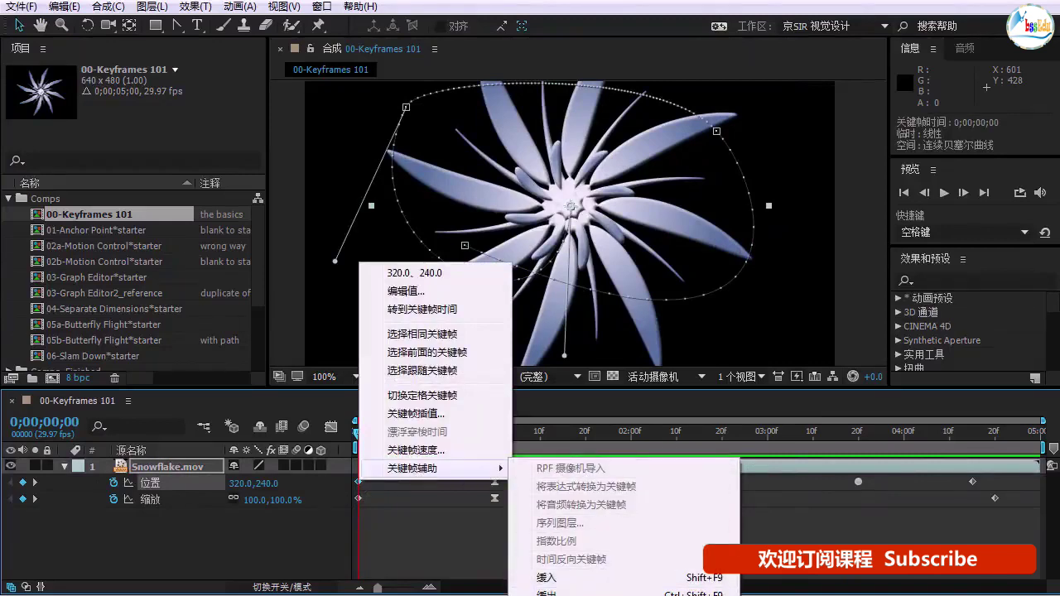
{"action": "key", "text": "F9"}
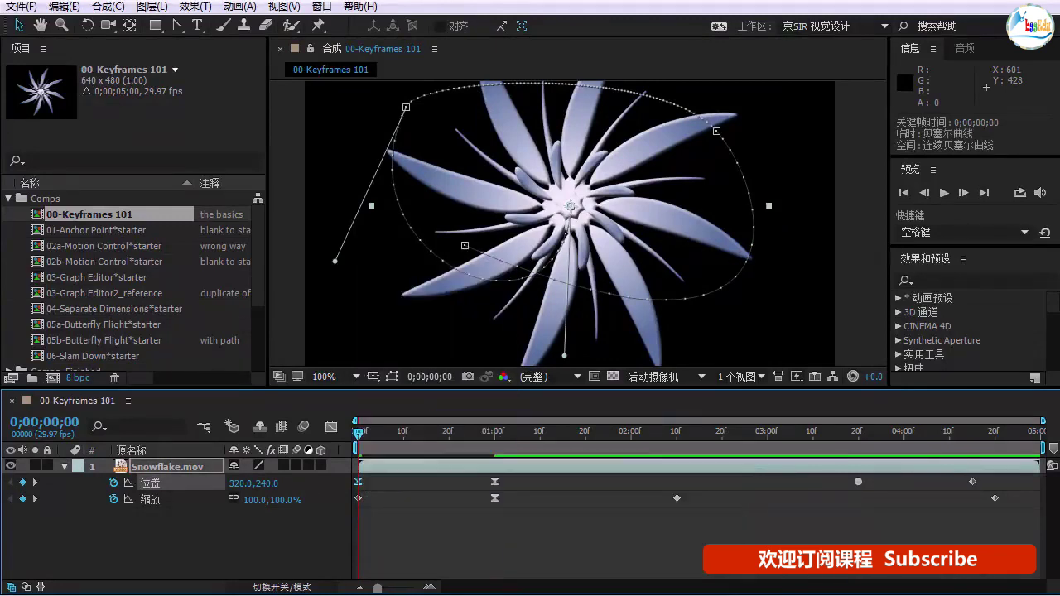
{"action": "left_click", "coordinate": [441, 531]}
{"action": "left_click", "coordinate": [405, 439]}
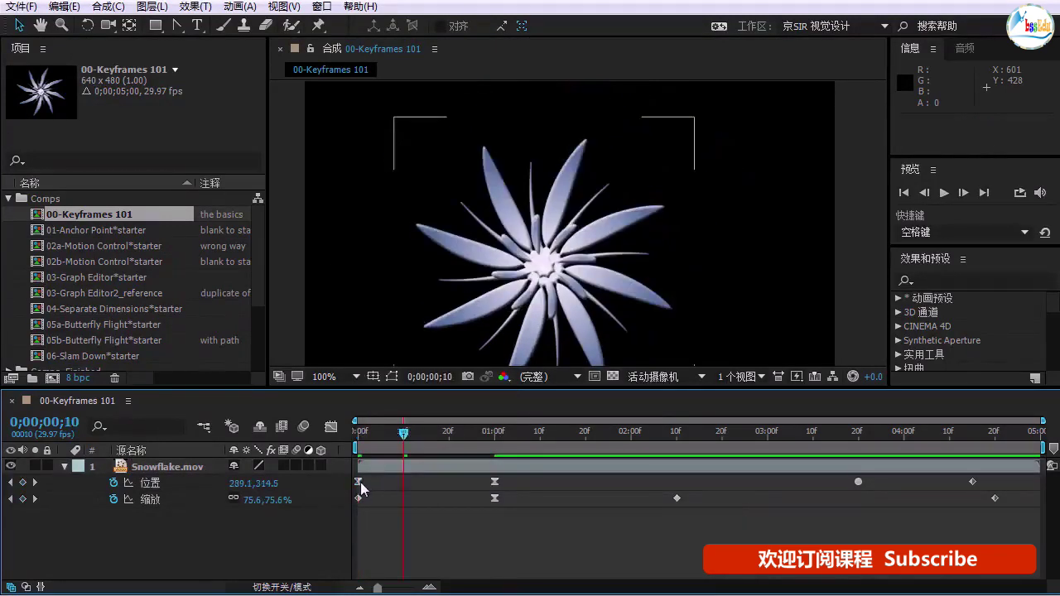
{"action": "left_click", "coordinate": [360, 483]}
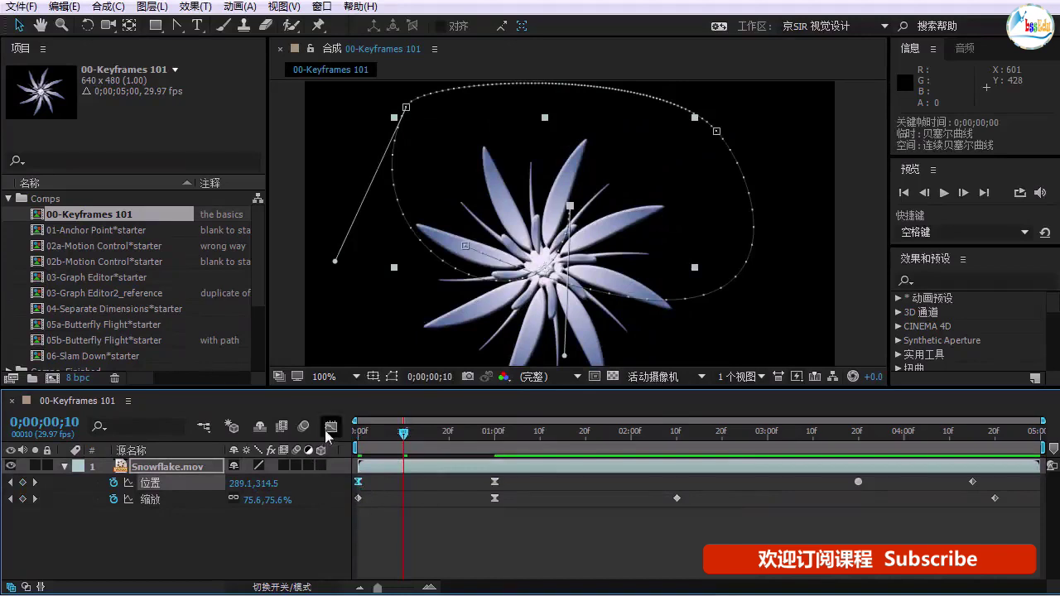
Step: Check the first keyframe's speed curve, then preview from frame 21
{"action": "left_click", "coordinate": [331, 426]}
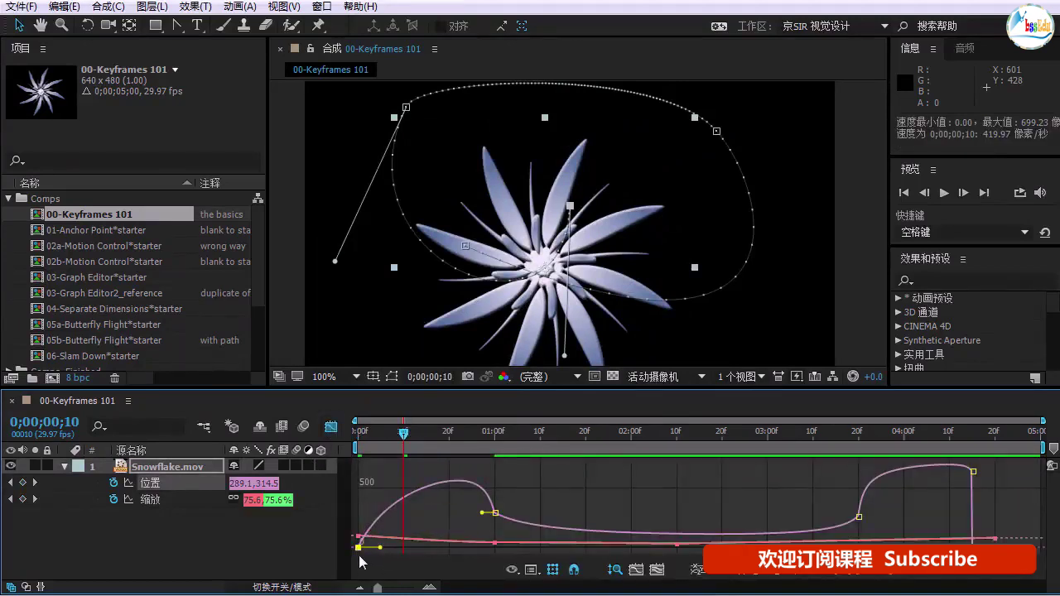
{"action": "mouse_move", "coordinate": [358, 547]}
{"action": "left_click", "coordinate": [330, 426]}
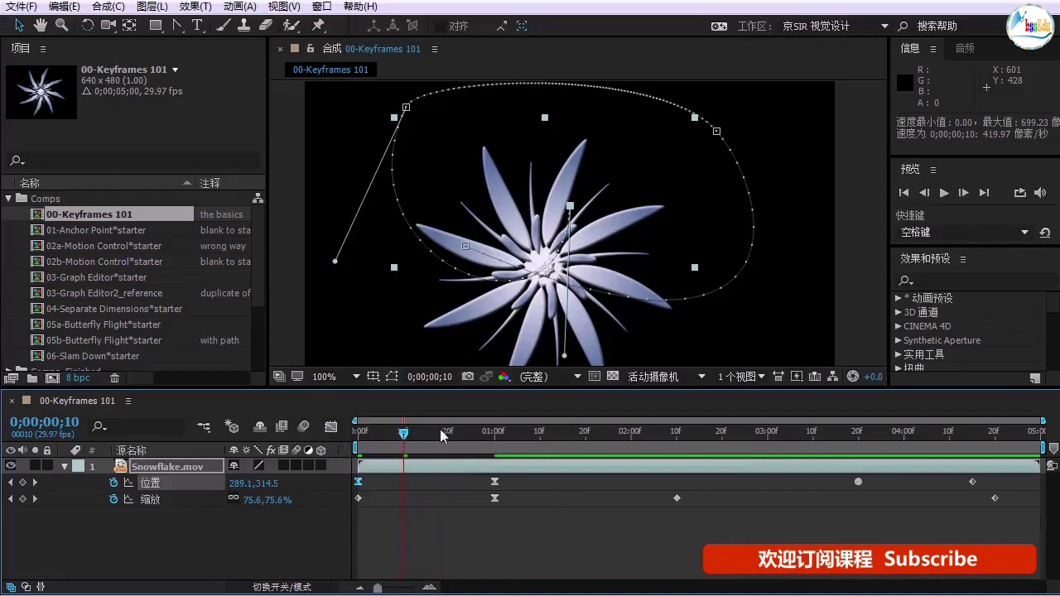
{"action": "left_click_drag", "start_coordinate": [440, 432], "coordinate": [453, 431]}
{"action": "key", "text": "space"}
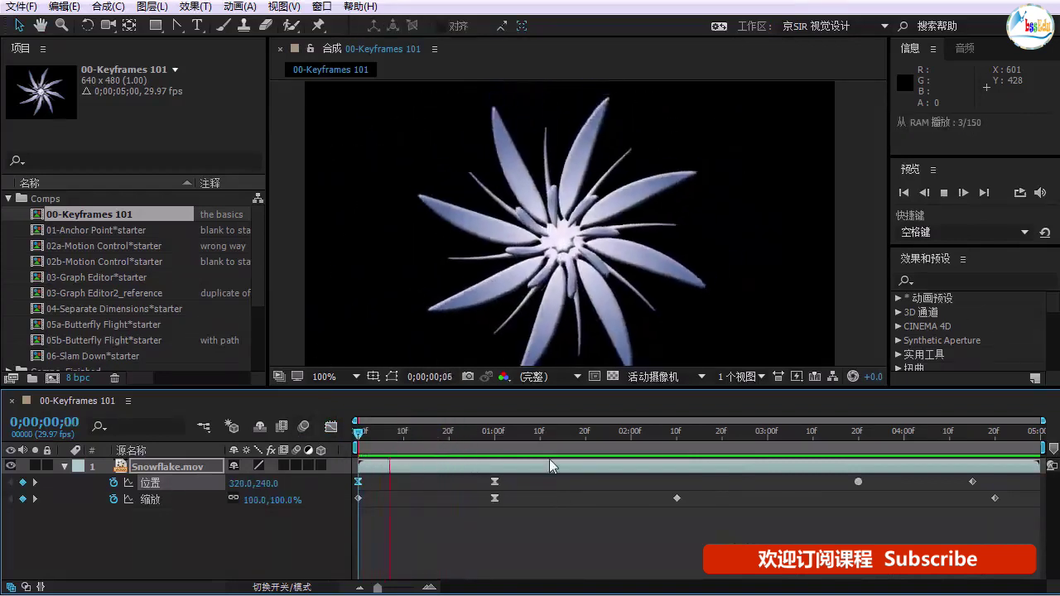
Step: Play the animation, then ease all Position keyframes together in the speed graph
{"action": "key", "text": "space"}
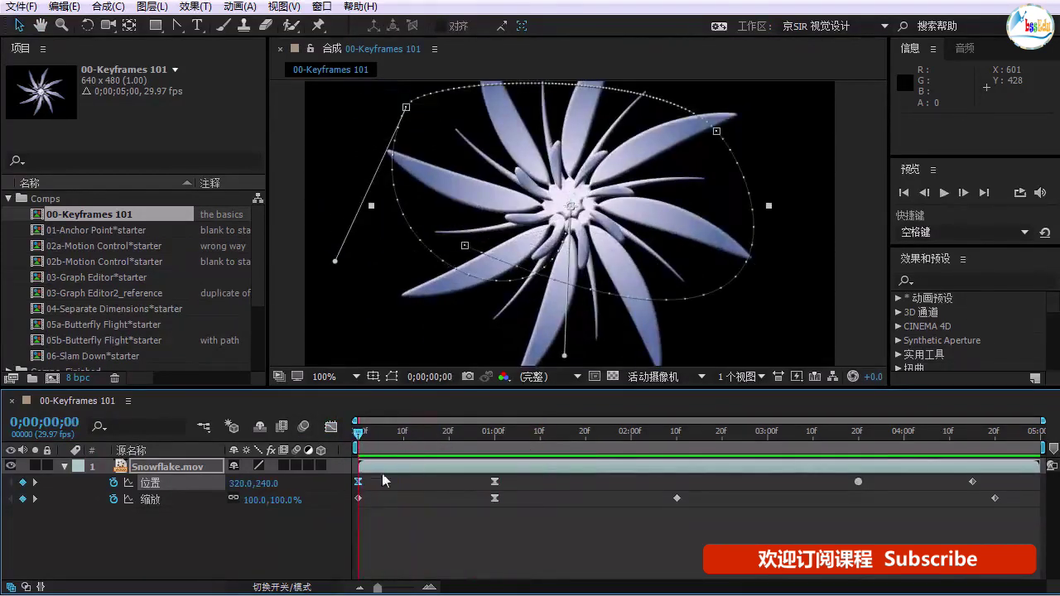
{"action": "key", "text": "space"}
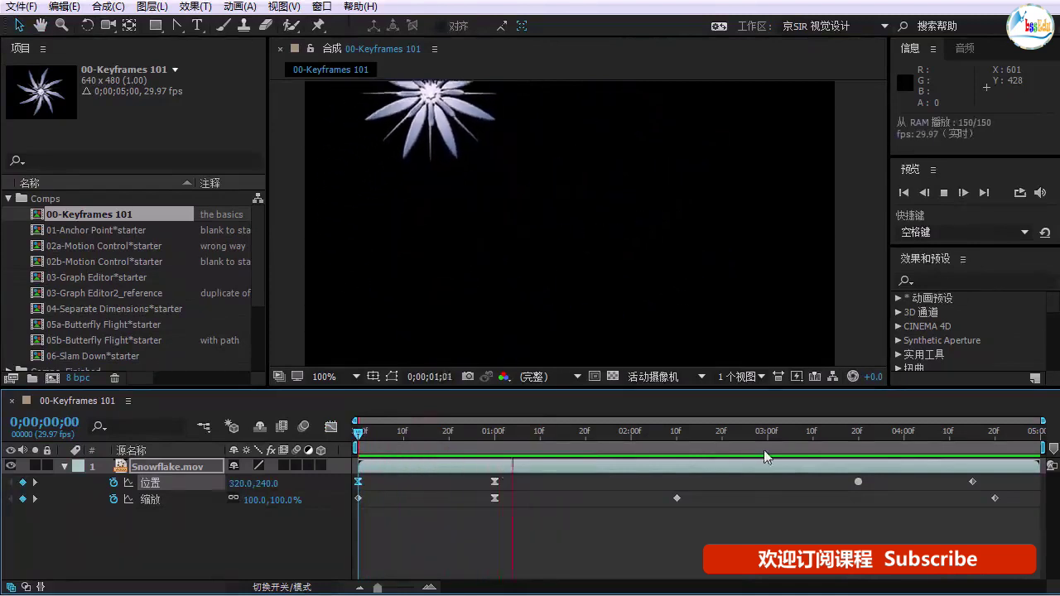
{"action": "left_click_drag", "start_coordinate": [790, 428], "coordinate": [963, 439]}
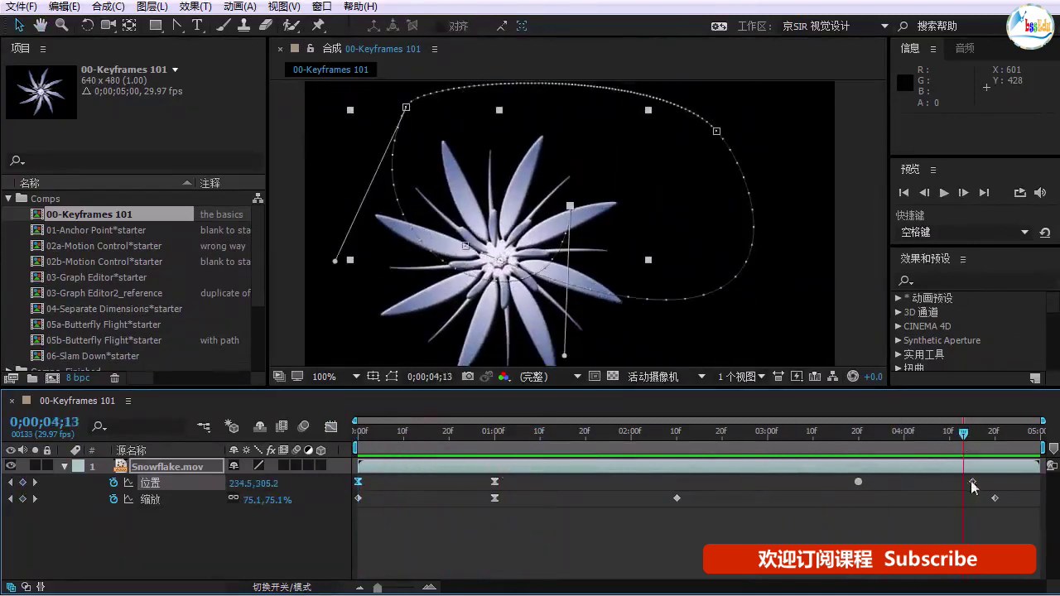
{"action": "key", "text": "Home"}
{"action": "key", "text": "shift+F3"}
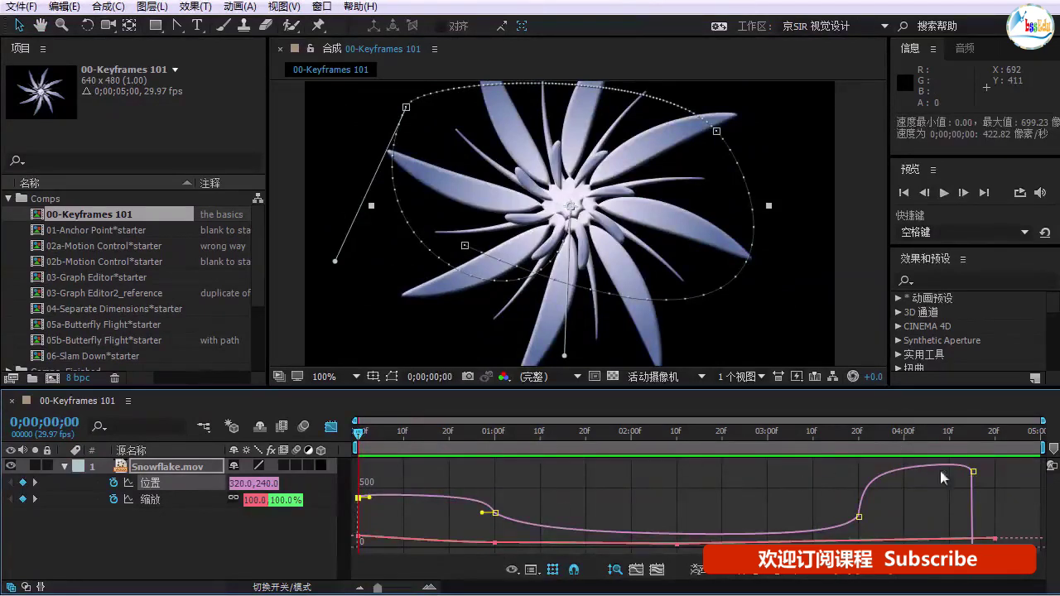
{"action": "left_click", "coordinate": [961, 488]}
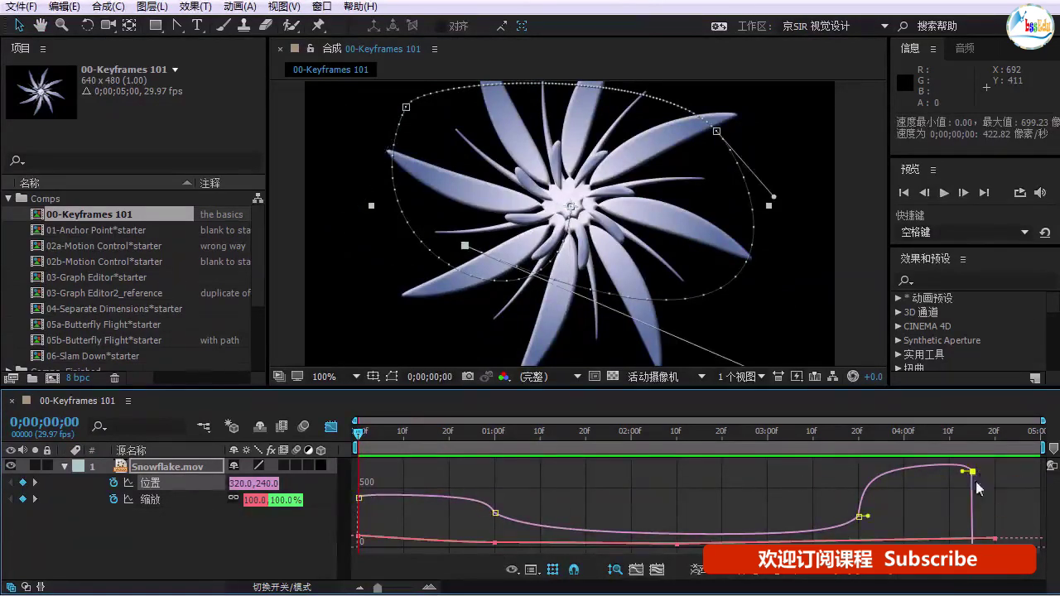
{"action": "double_click", "coordinate": [971, 497]}
{"action": "key", "text": "shift+F9"}
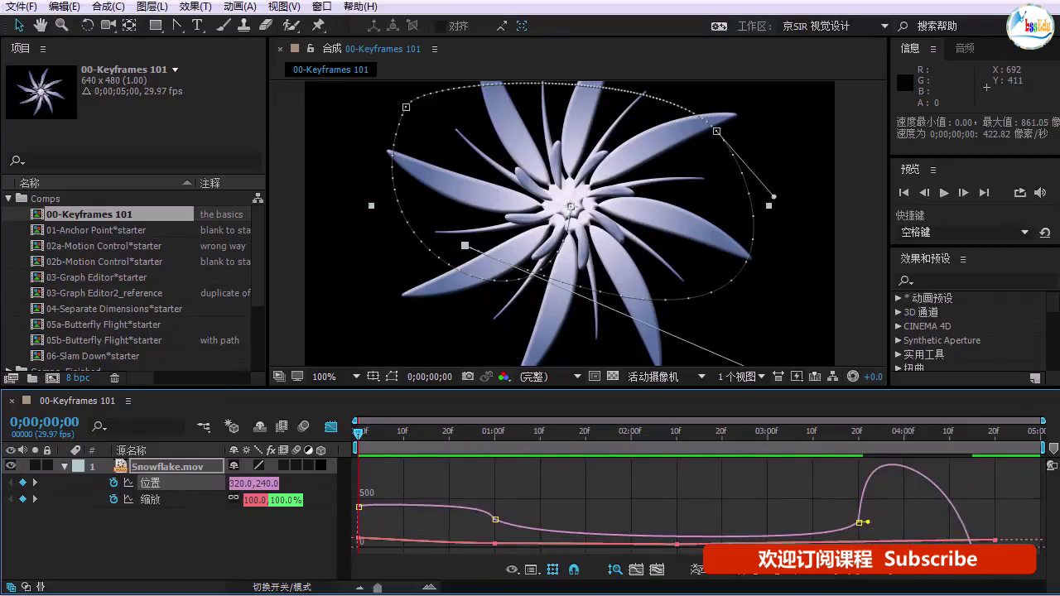
Step: Inspect the first Position and Scale keyframes, trial zero speed at 3;20, then undo it
{"action": "left_click", "coordinate": [359, 507]}
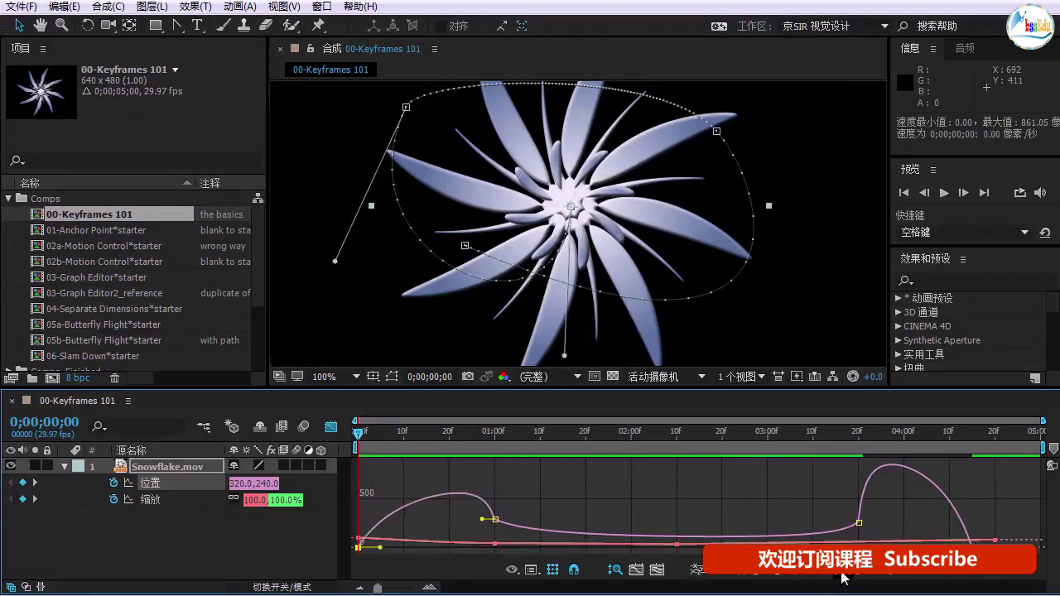
{"action": "left_click", "coordinate": [359, 546]}
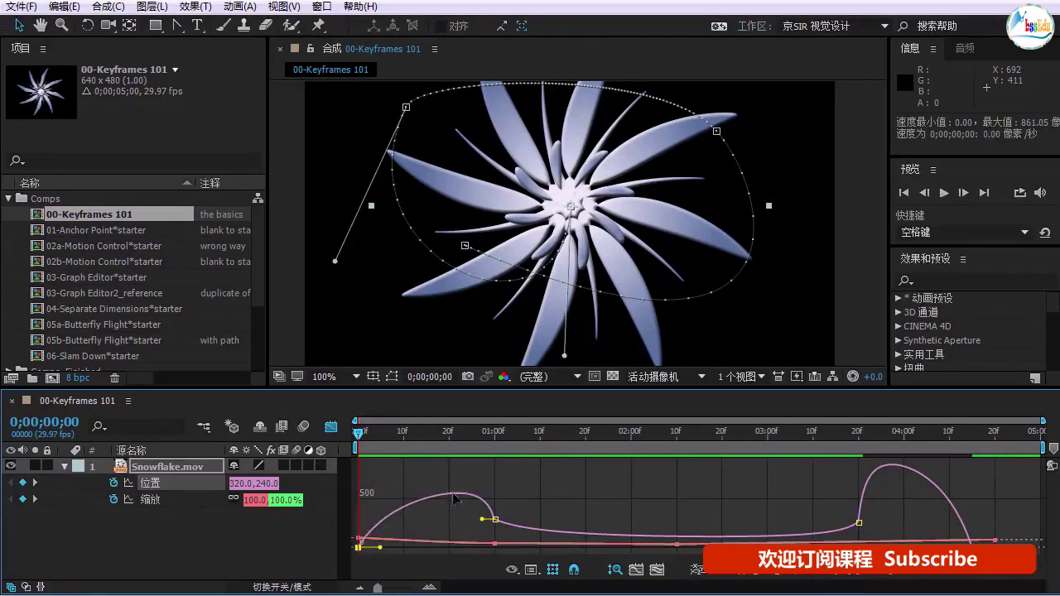
{"action": "mouse_move", "coordinate": [901, 466]}
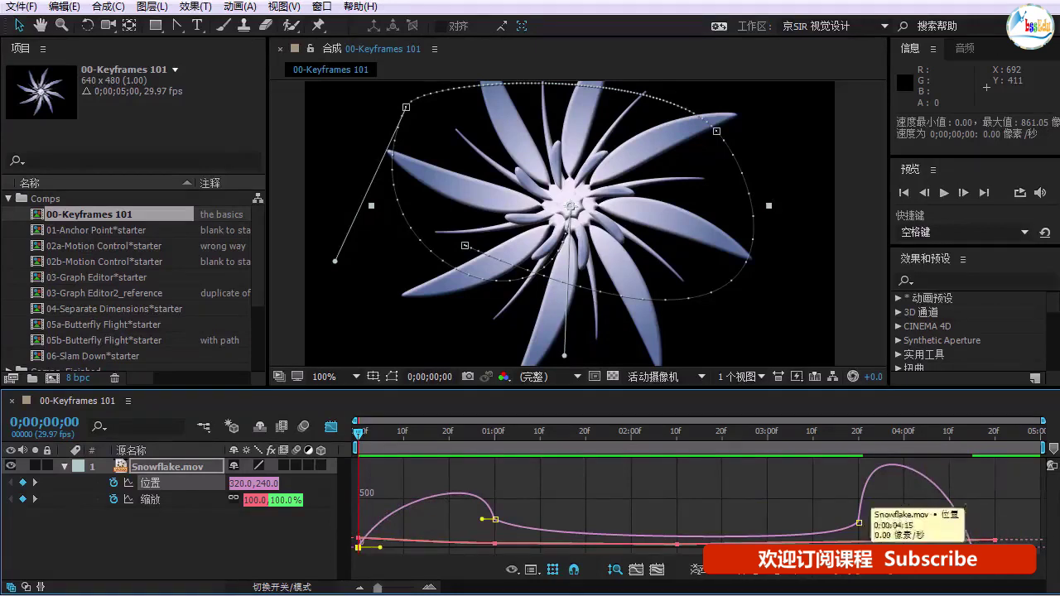
{"action": "left_click", "coordinate": [859, 522]}
{"action": "left_click_drag", "start_coordinate": [859, 523], "coordinate": [859, 542]}
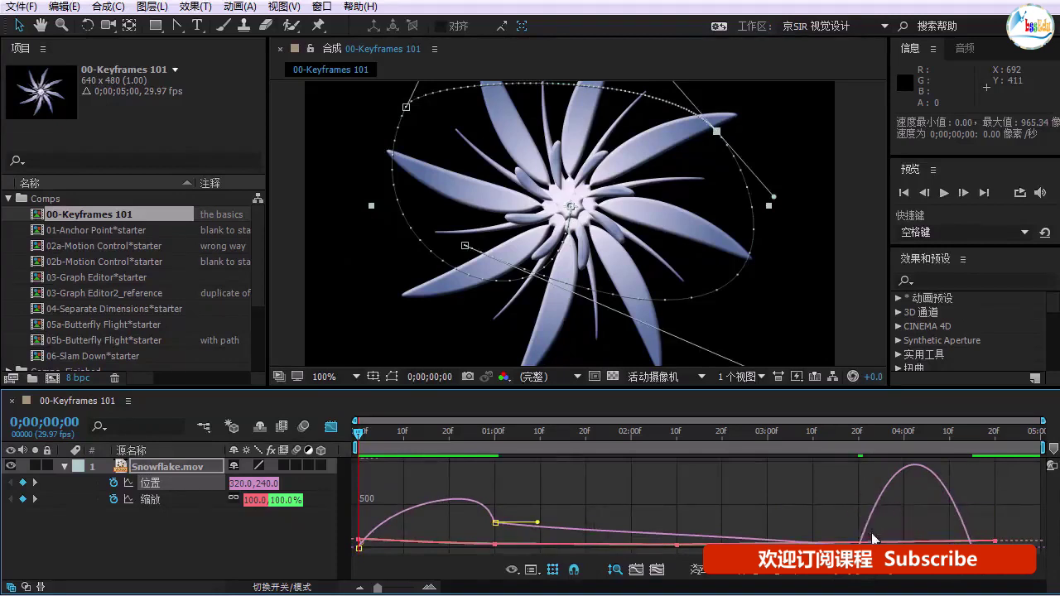
{"action": "key", "text": "ctrl+z"}
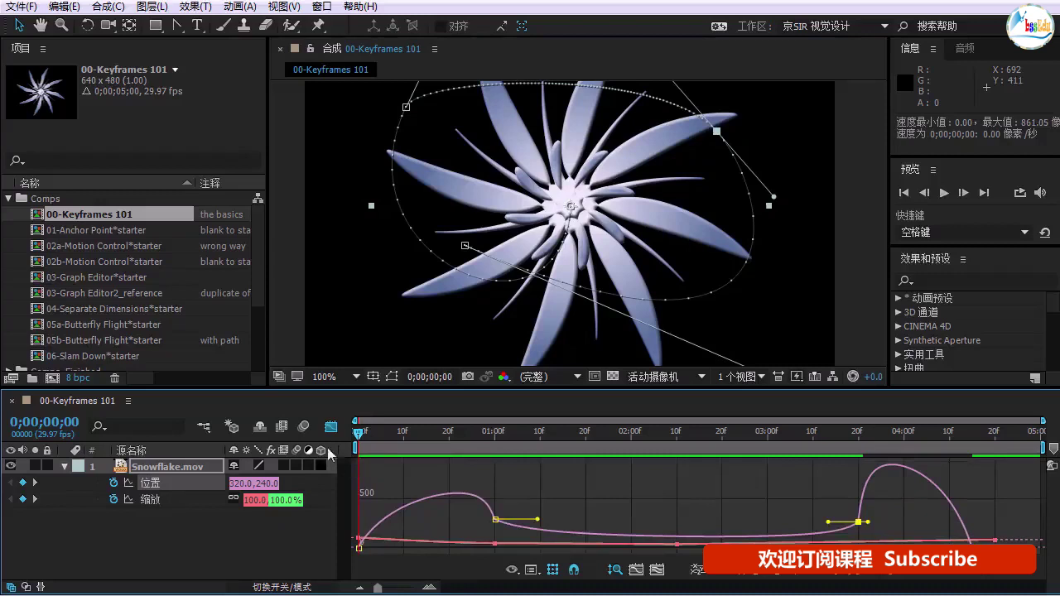
{"action": "left_click", "coordinate": [330, 427]}
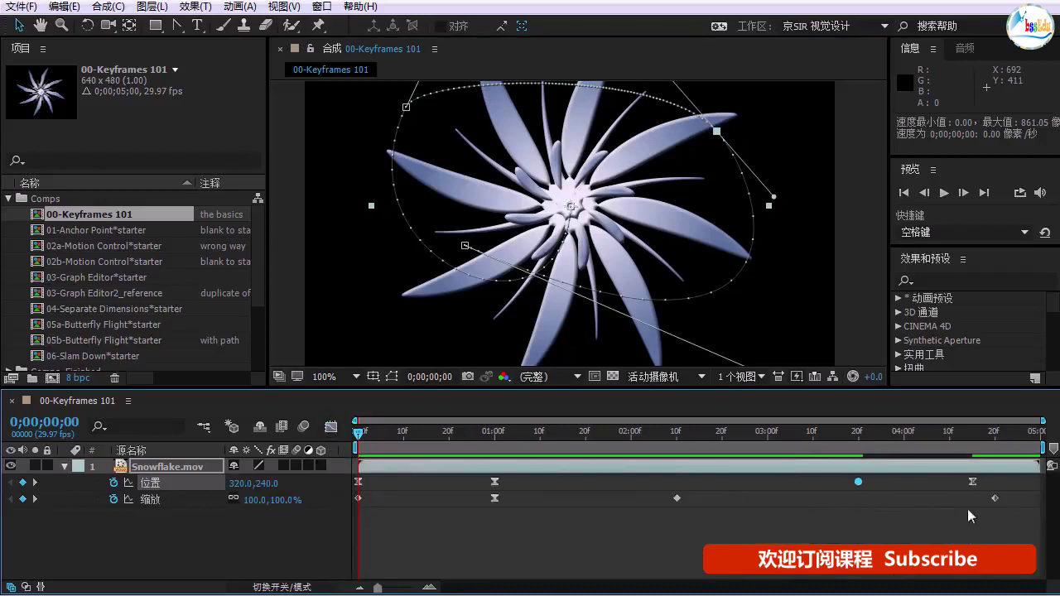
Step: Select the first and last Position keyframes and the 4;20 Scale keyframe, showing value curves
{"action": "left_click", "coordinate": [973, 482]}
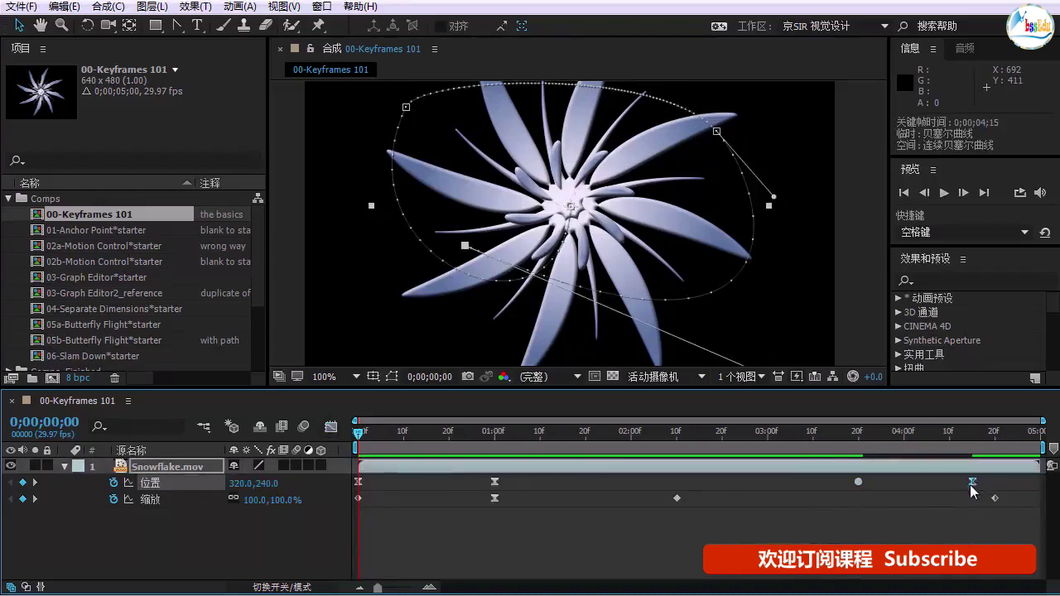
{"action": "left_click", "coordinate": [360, 482]}
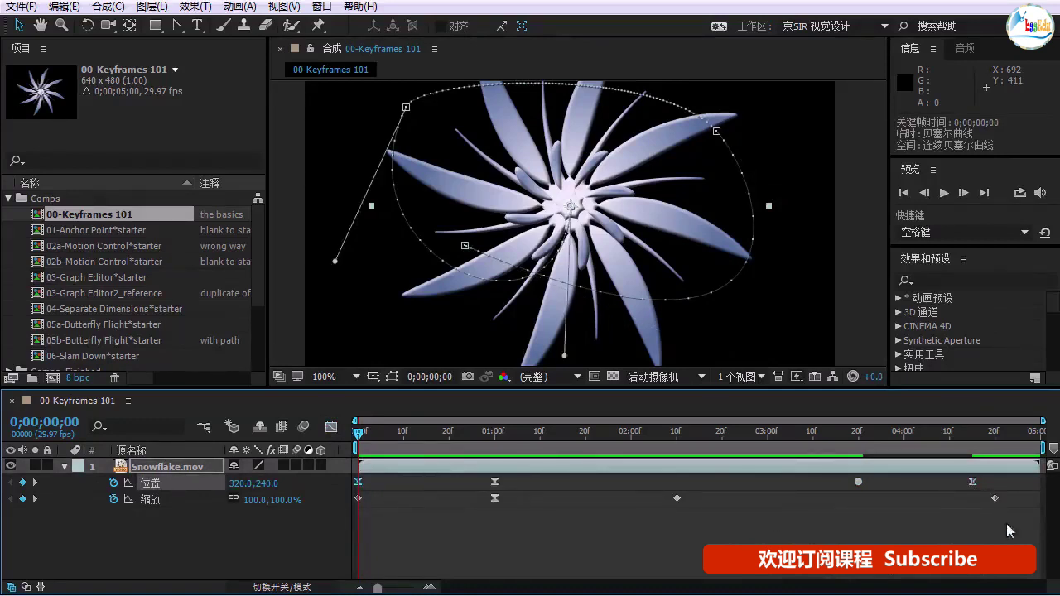
{"action": "left_click", "coordinate": [995, 498]}
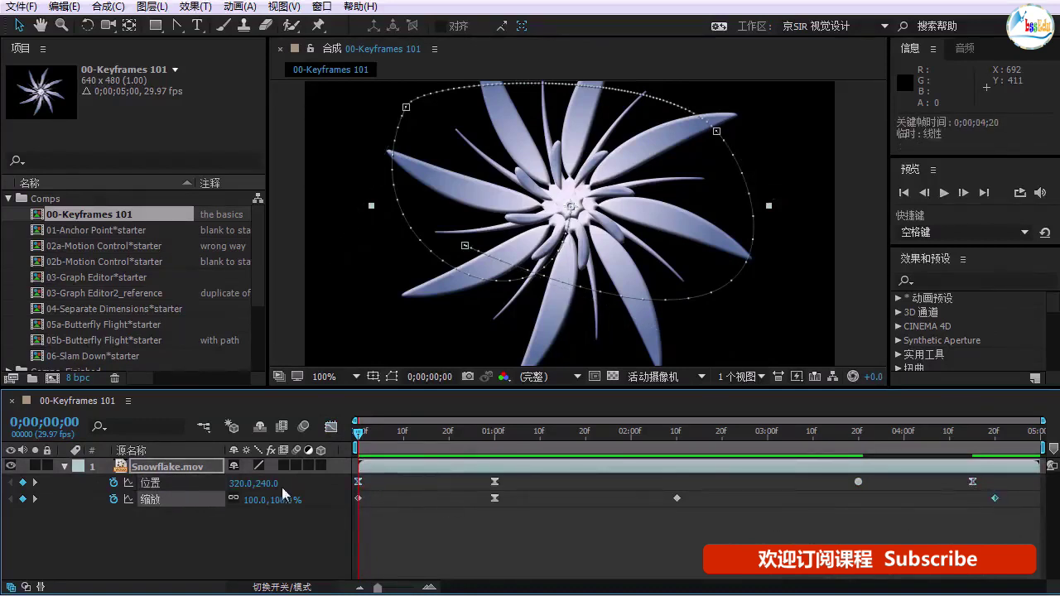
{"action": "left_click", "coordinate": [330, 429]}
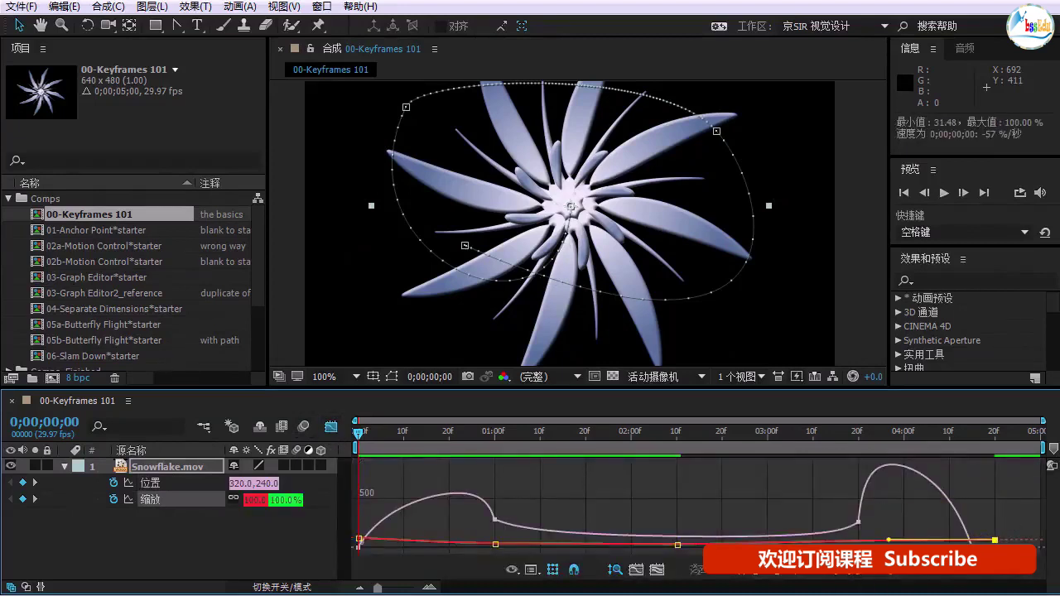
Step: Flatten the first Scale keyframe's handle to zero speed, checking it in a maximized panel
{"action": "mouse_move", "coordinate": [883, 540]}
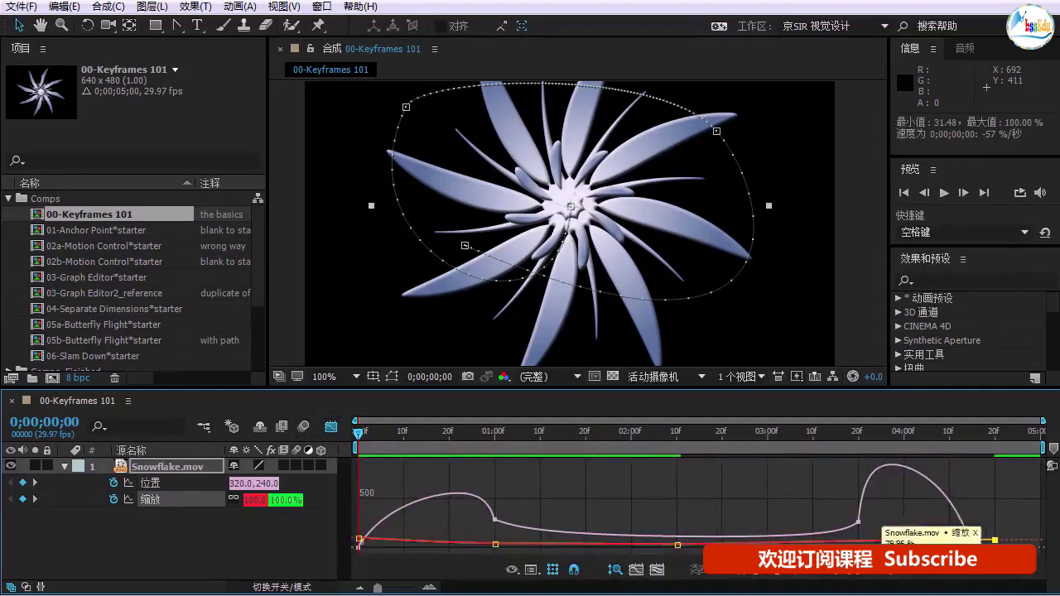
{"action": "left_click", "coordinate": [360, 539]}
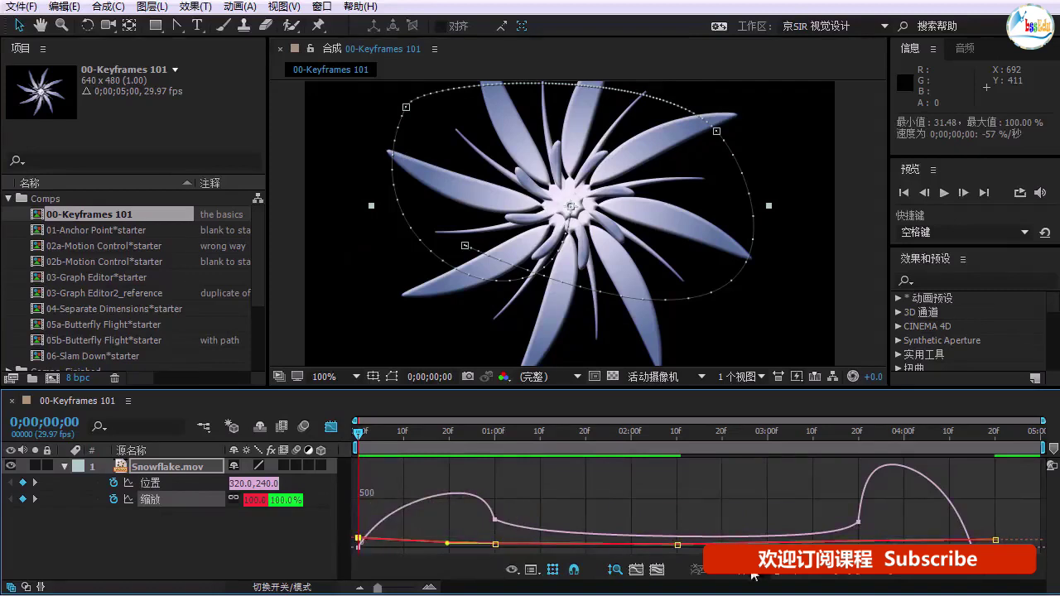
{"action": "left_click", "coordinate": [843, 574]}
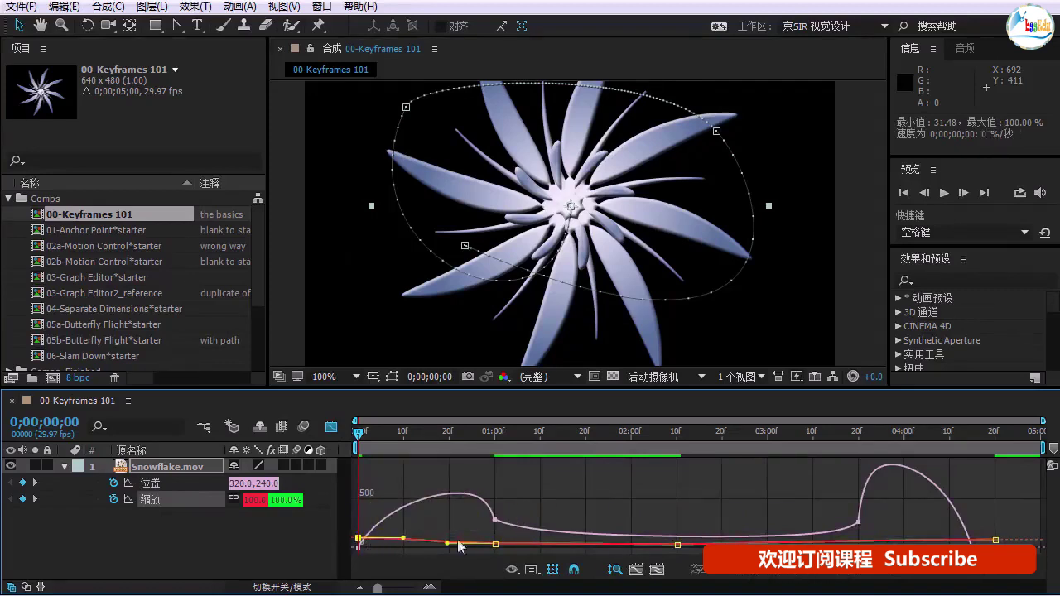
{"action": "key", "text": "grave"}
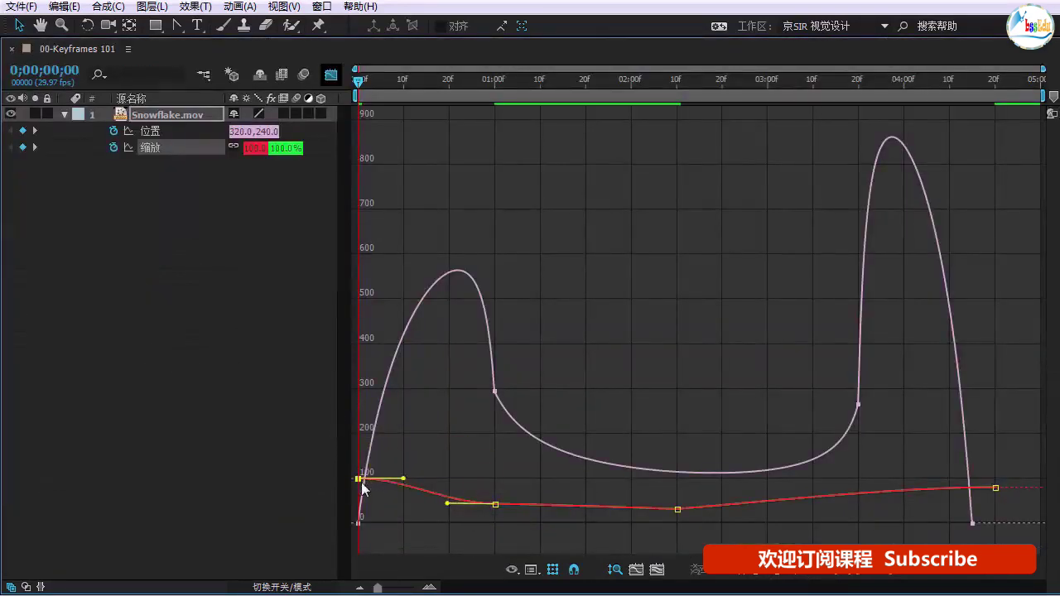
{"action": "left_click", "coordinate": [771, 502]}
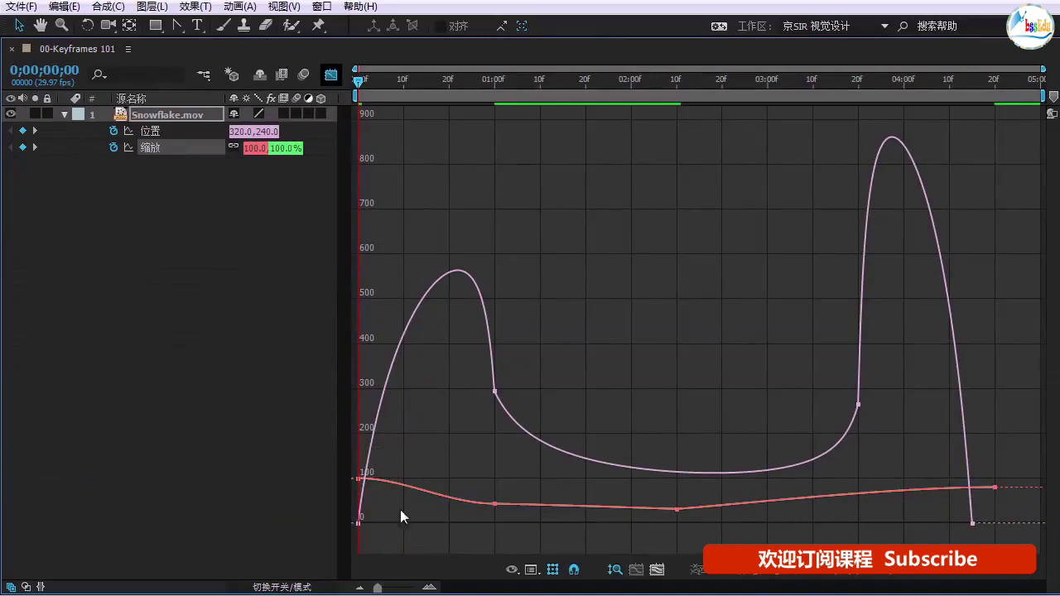
{"action": "key", "text": "grave"}
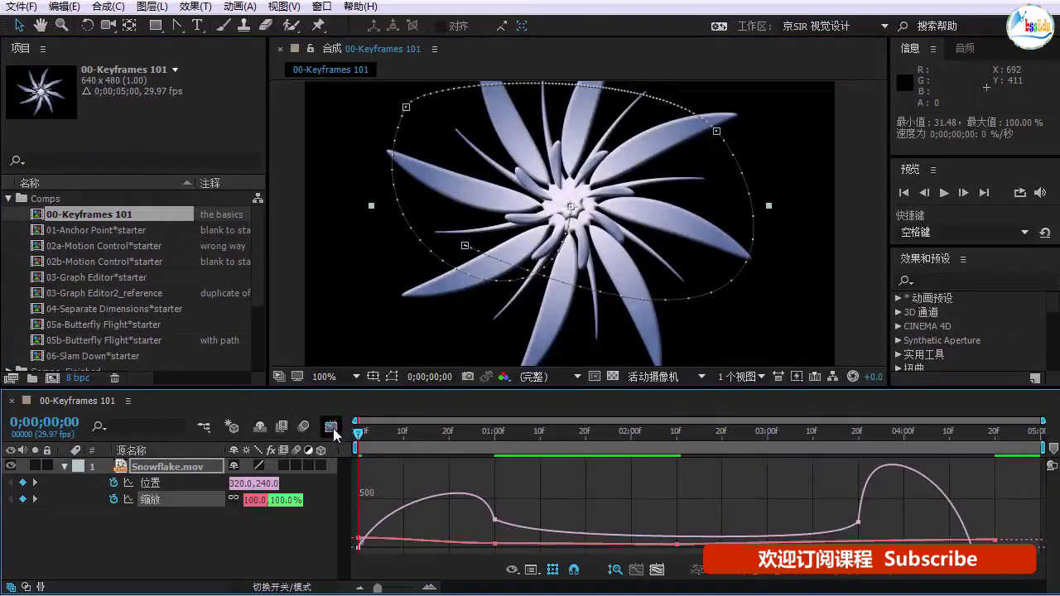
Step: Return to the keyframe view and preview the finished eased snowflake animation
{"action": "left_click", "coordinate": [331, 450]}
{"action": "key", "text": "space"}
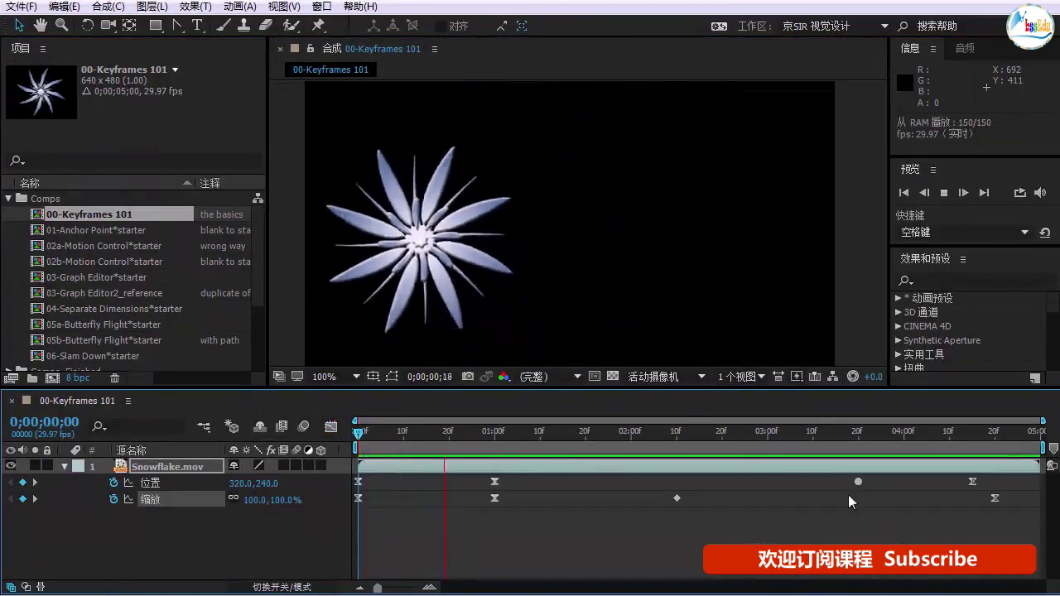